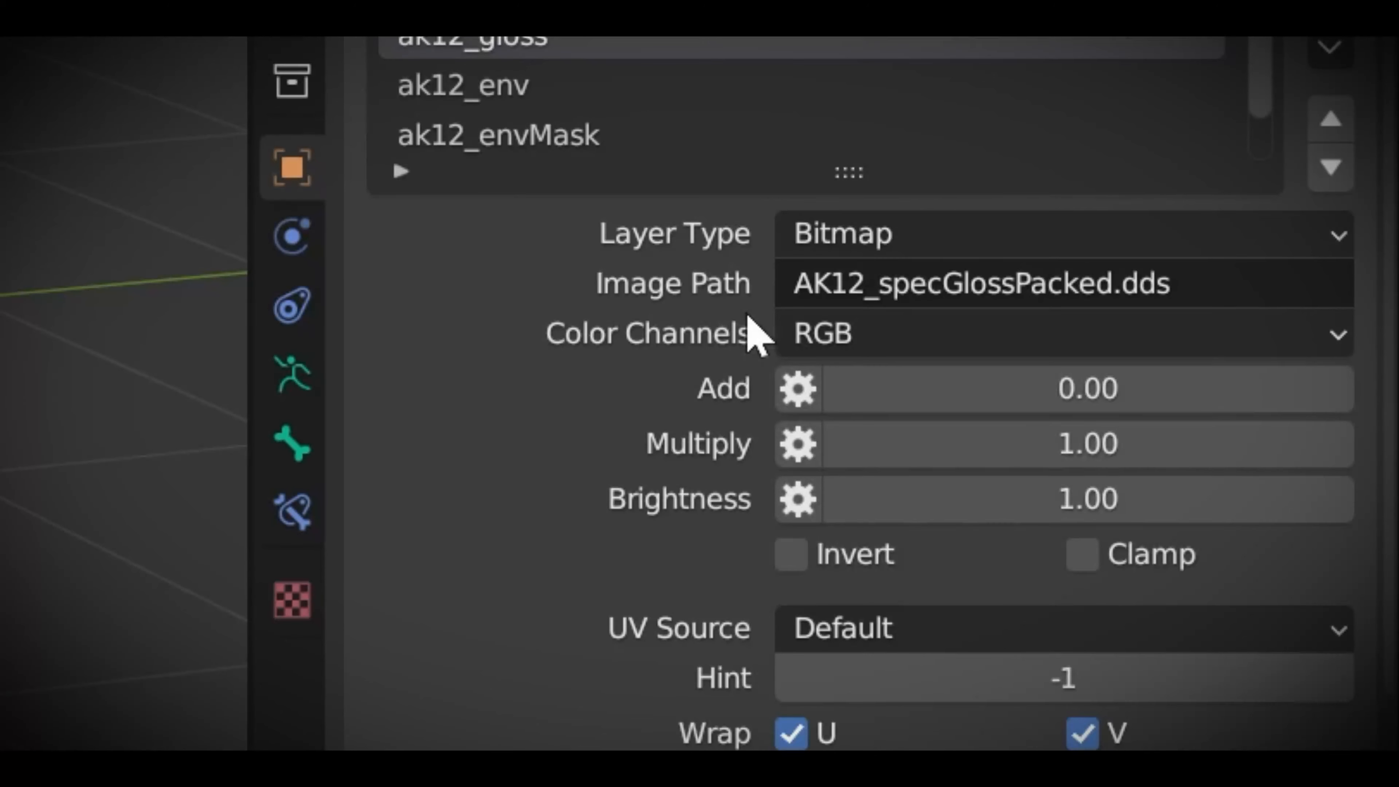
# Set the ak12_gloss material layer's color channels to Alpha Only.
pyautogui.click(838, 351)
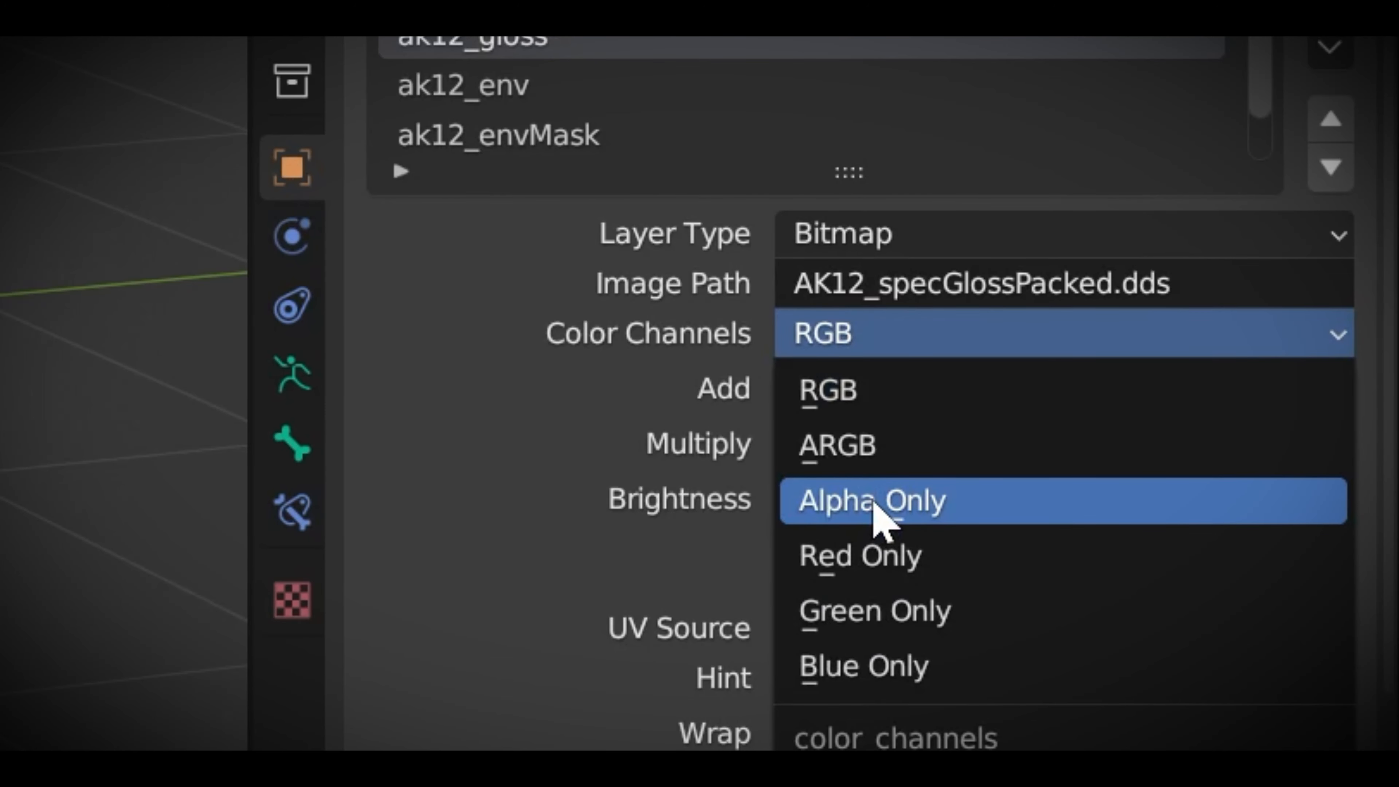
pyautogui.click(882, 515)
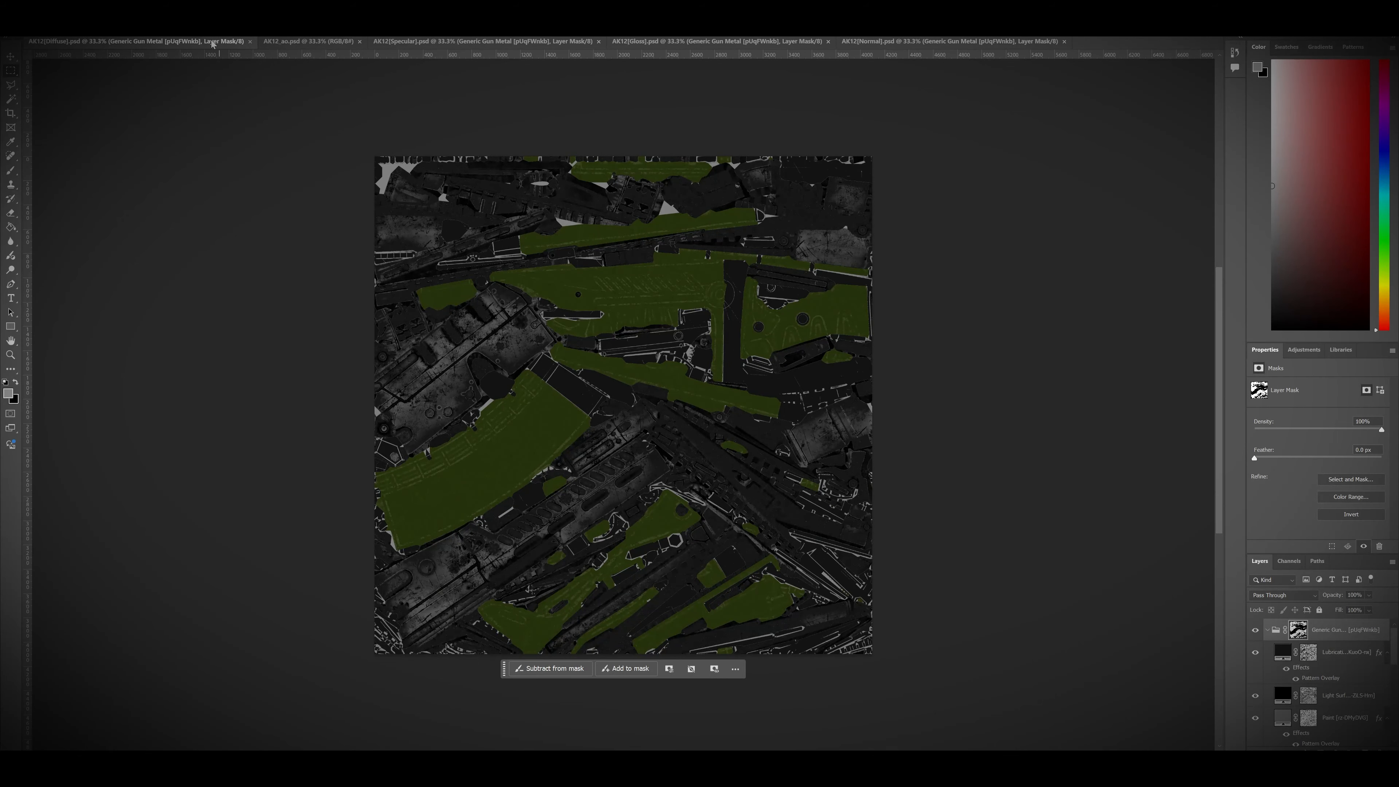
# Switch to Photoshop and look through the AK12 ambient occlusion, specular, gloss and normal texture documents.
pyautogui.click(342, 42)
pyautogui.click(455, 42)
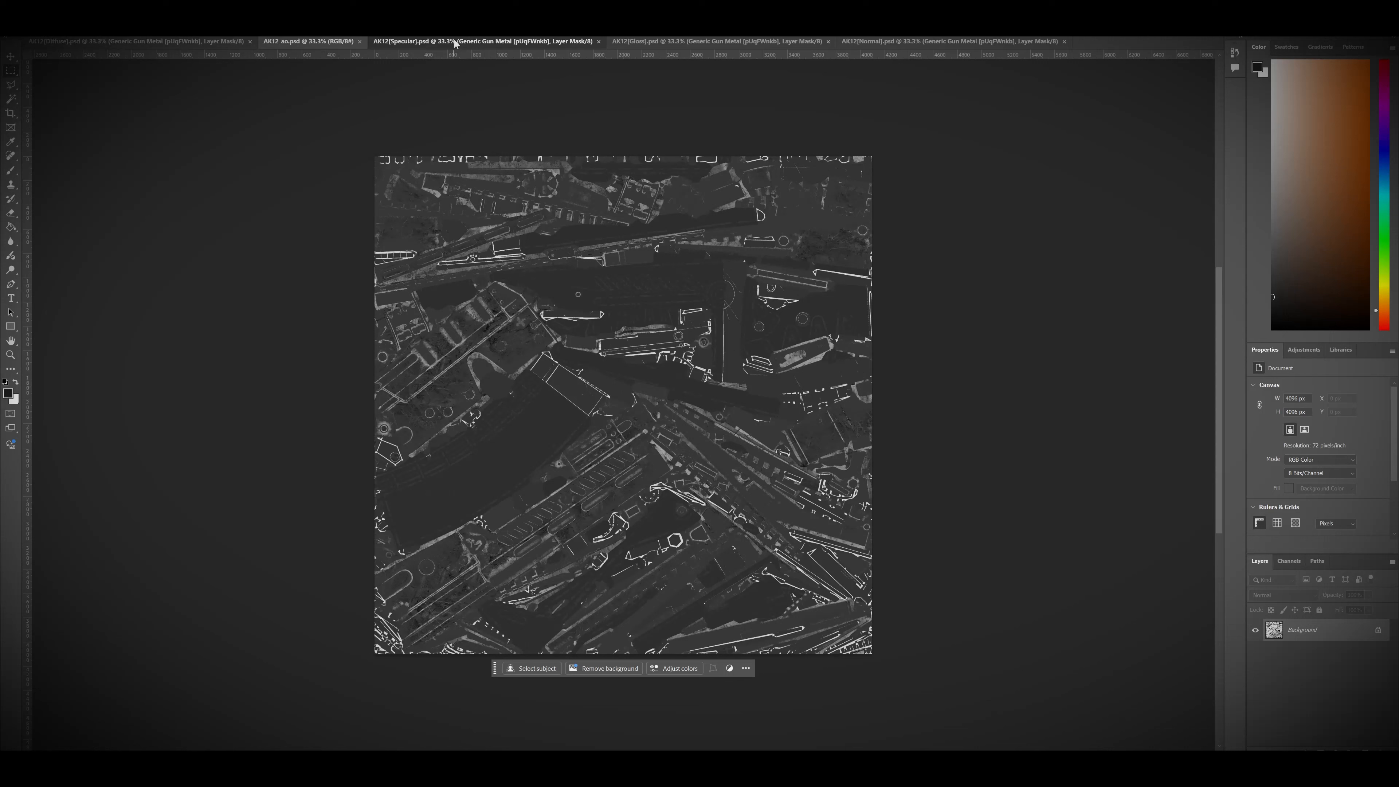
pyautogui.click(665, 41)
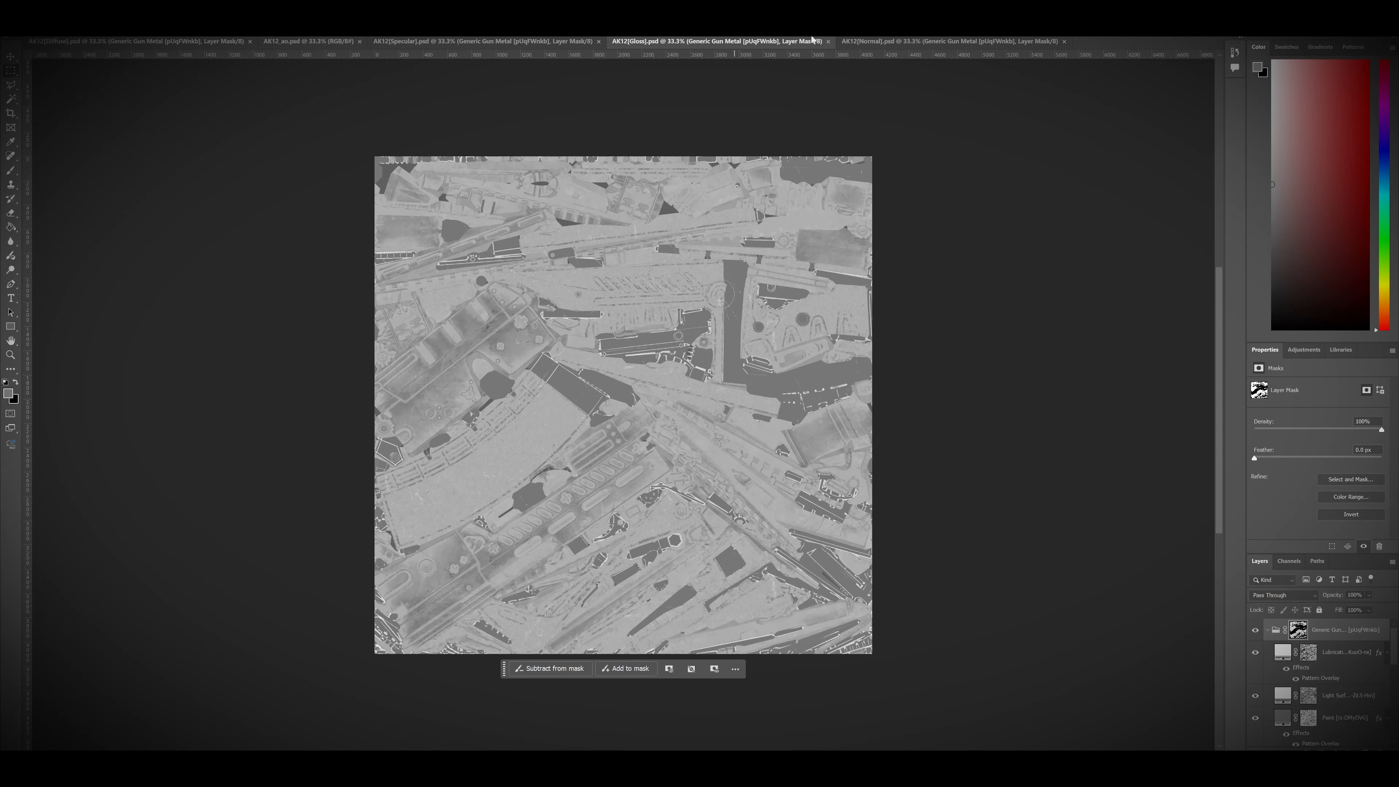
pyautogui.click(887, 41)
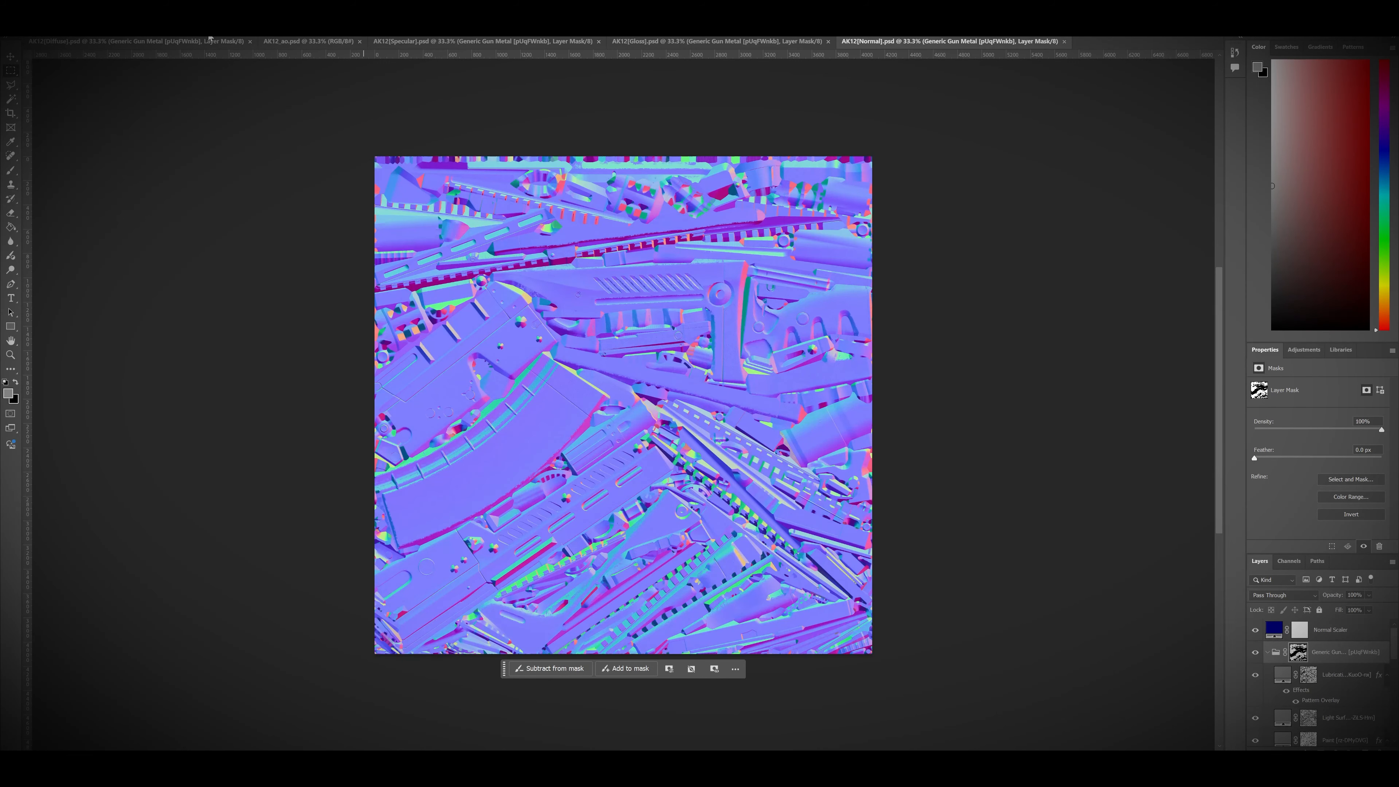
# Flatten the AK12 diffuse document into a single background layer.
pyautogui.click(159, 46)
pyautogui.click(85, 8)
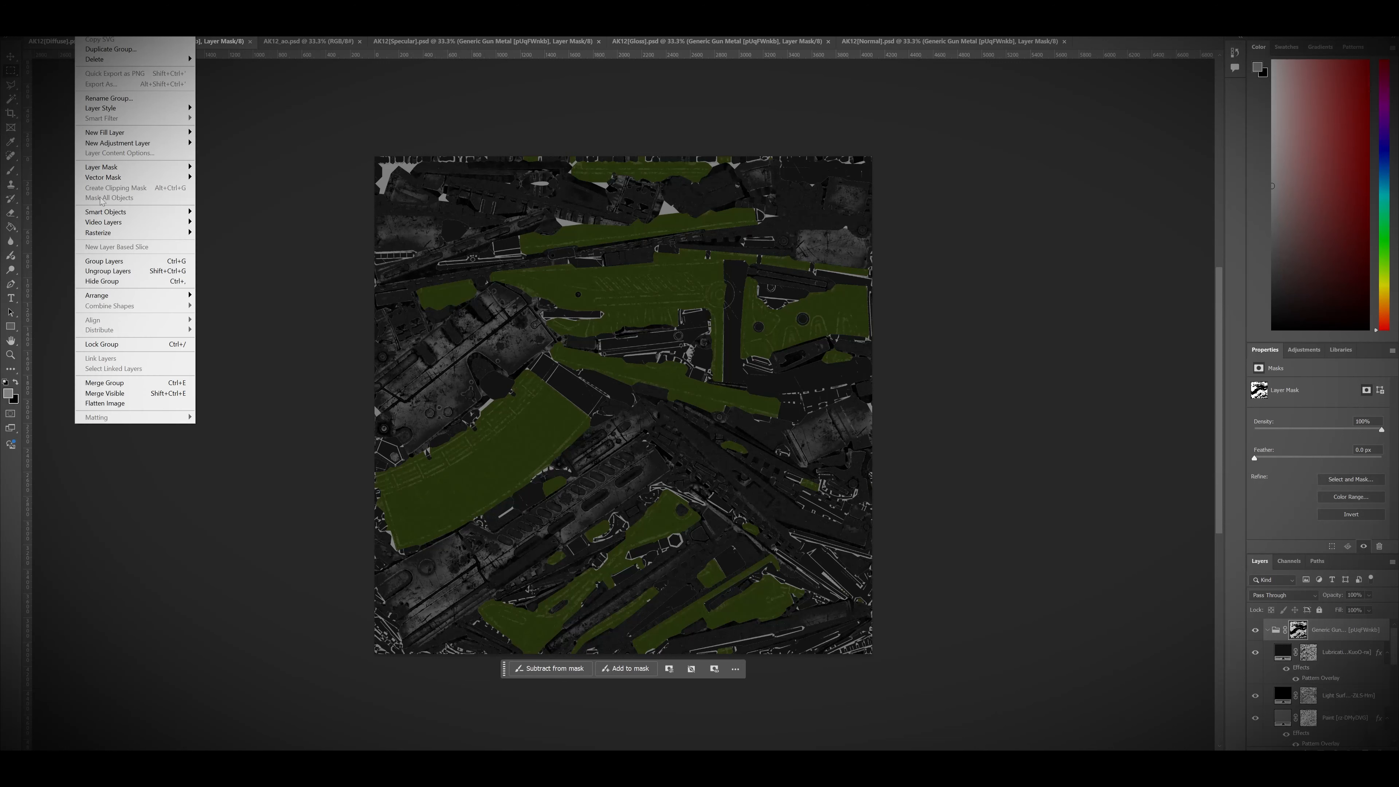
pyautogui.click(104, 403)
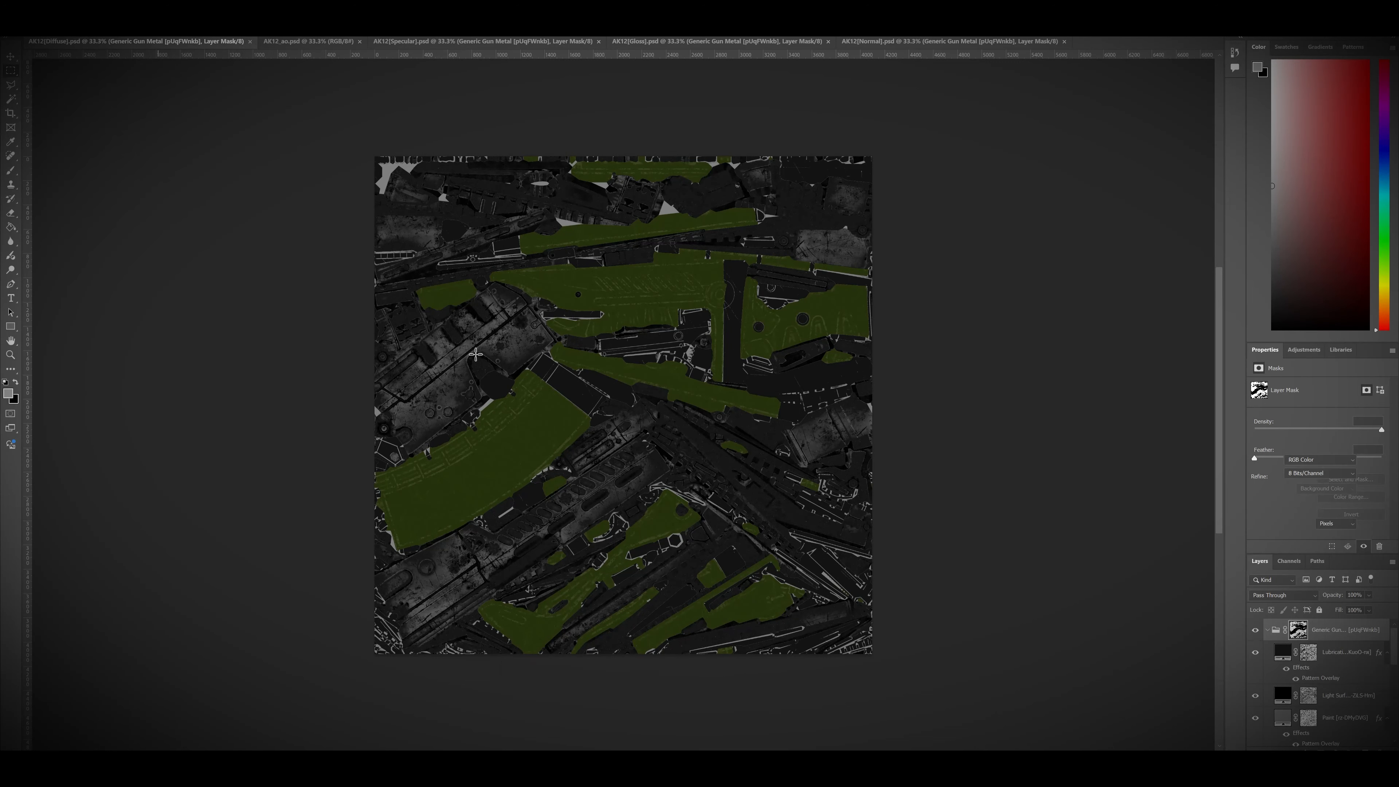
# Copy the entire AK12_ao image into a new layer of the diffuse document and set its blend mode to Multiply.
pyautogui.click(241, 42)
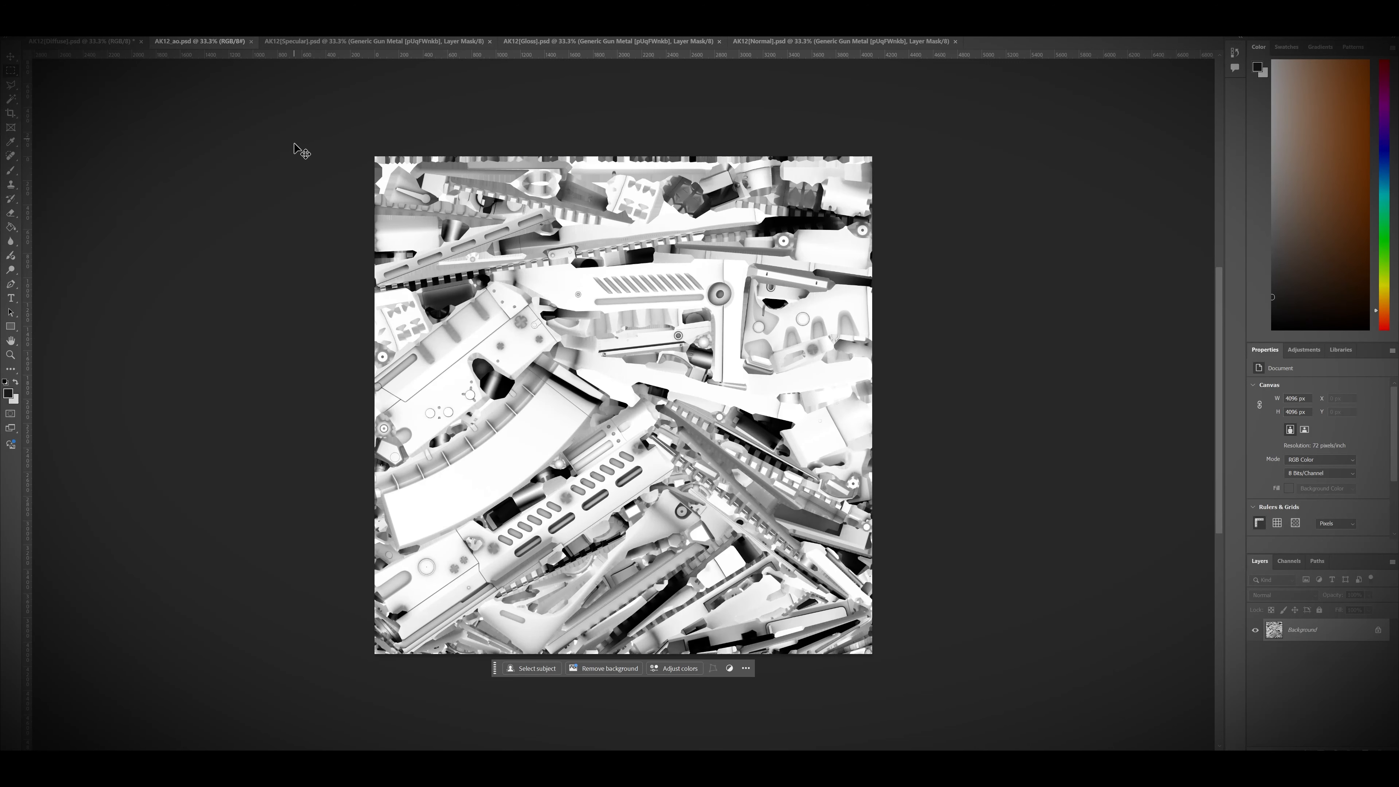
pyautogui.hotkey('ctrl', 'a')
pyautogui.click(122, 42)
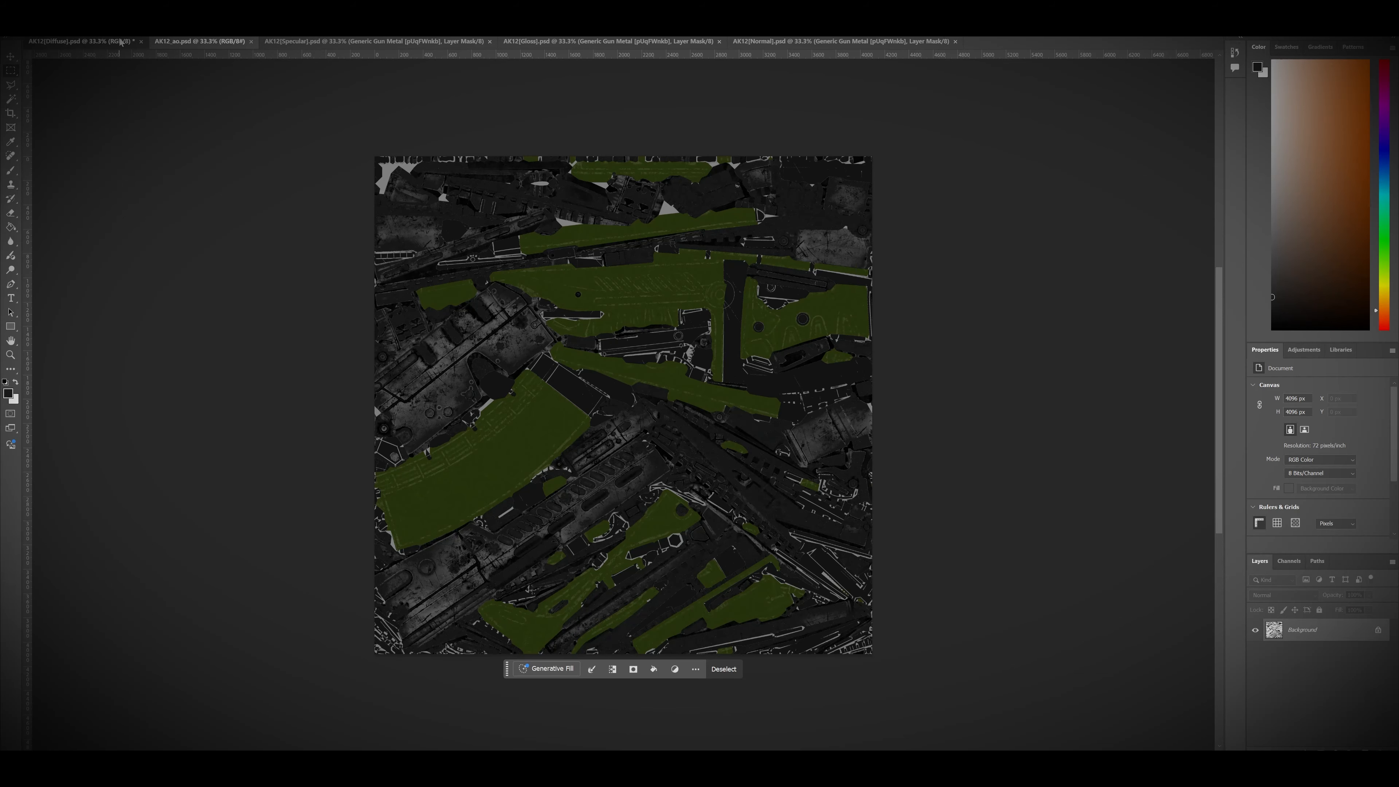
pyautogui.click(1365, 753)
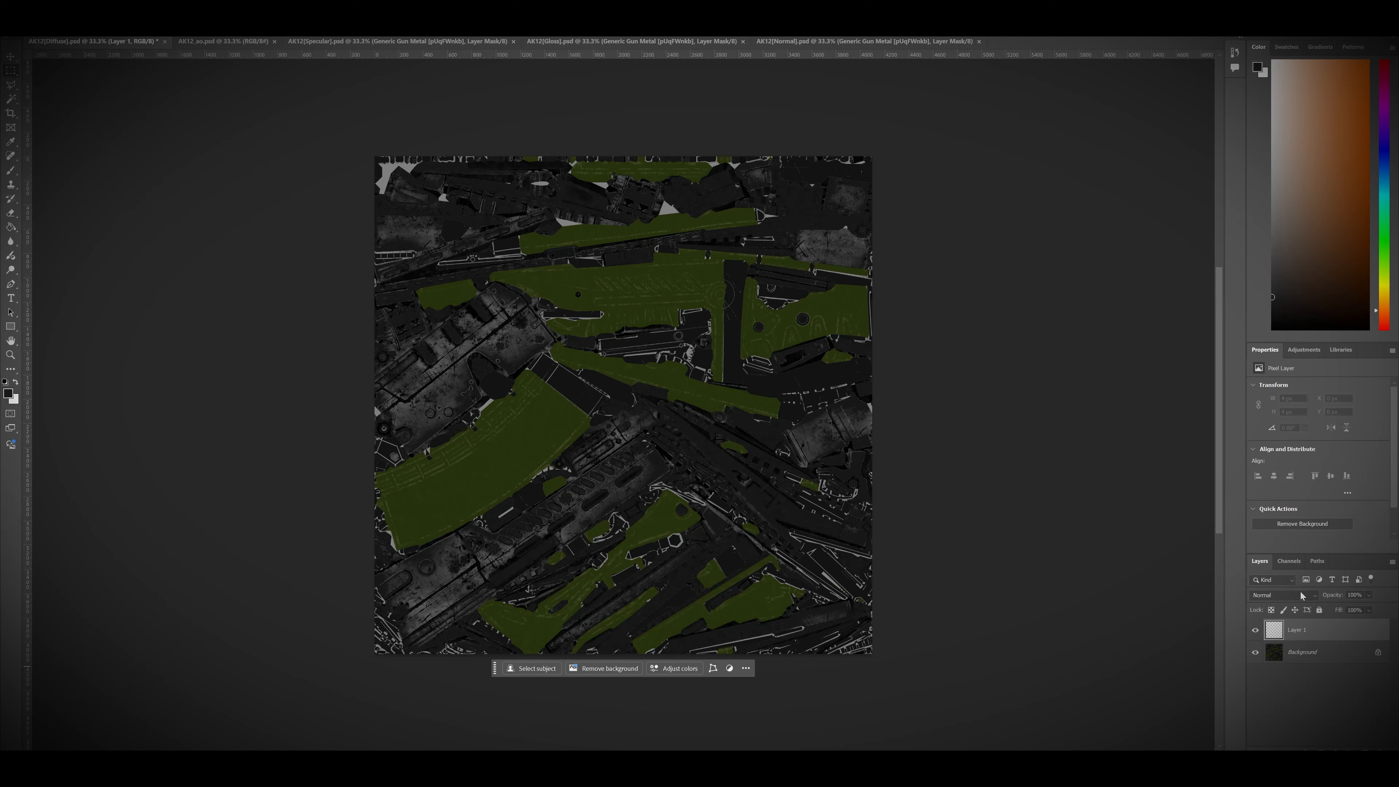
pyautogui.hotkey('ctrl', 'v')
pyautogui.click(1290, 596)
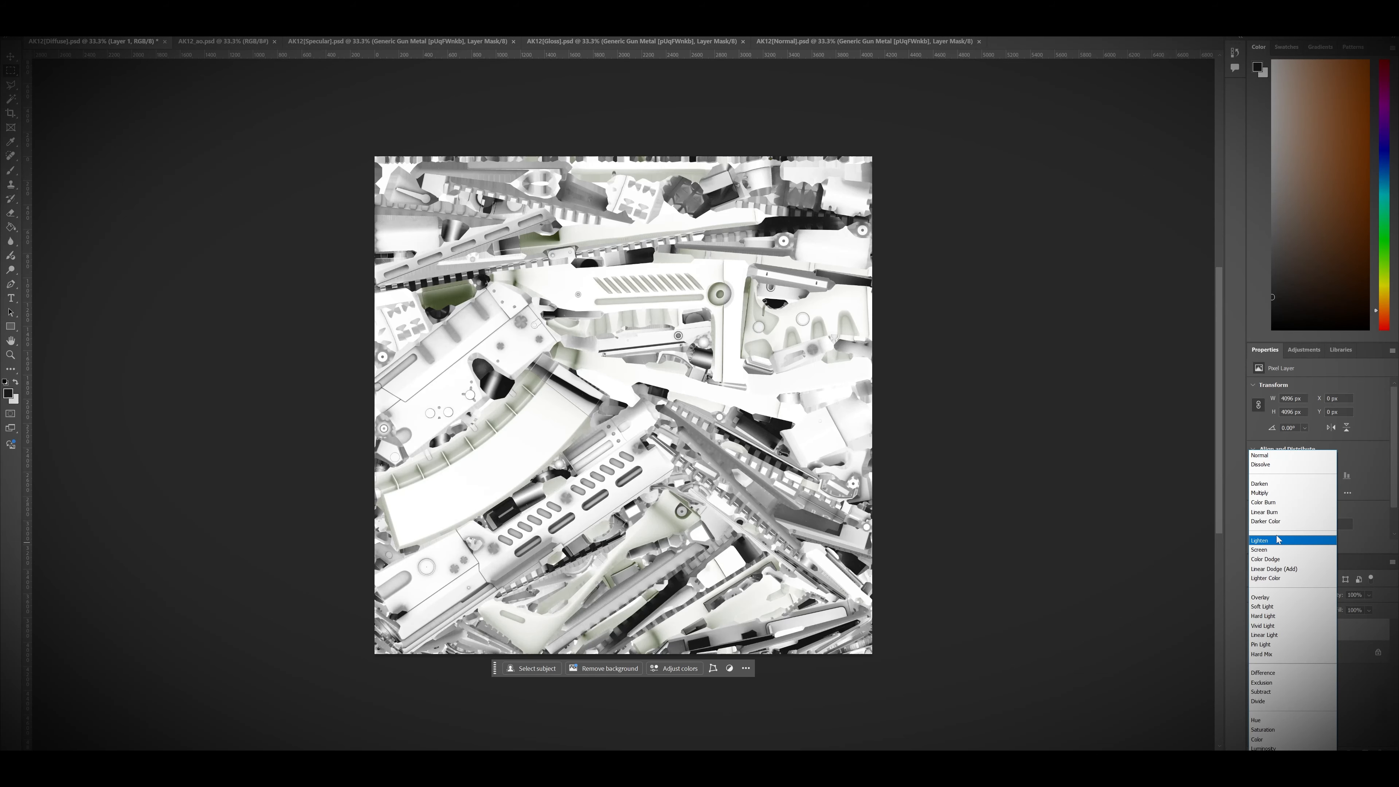
pyautogui.click(1281, 494)
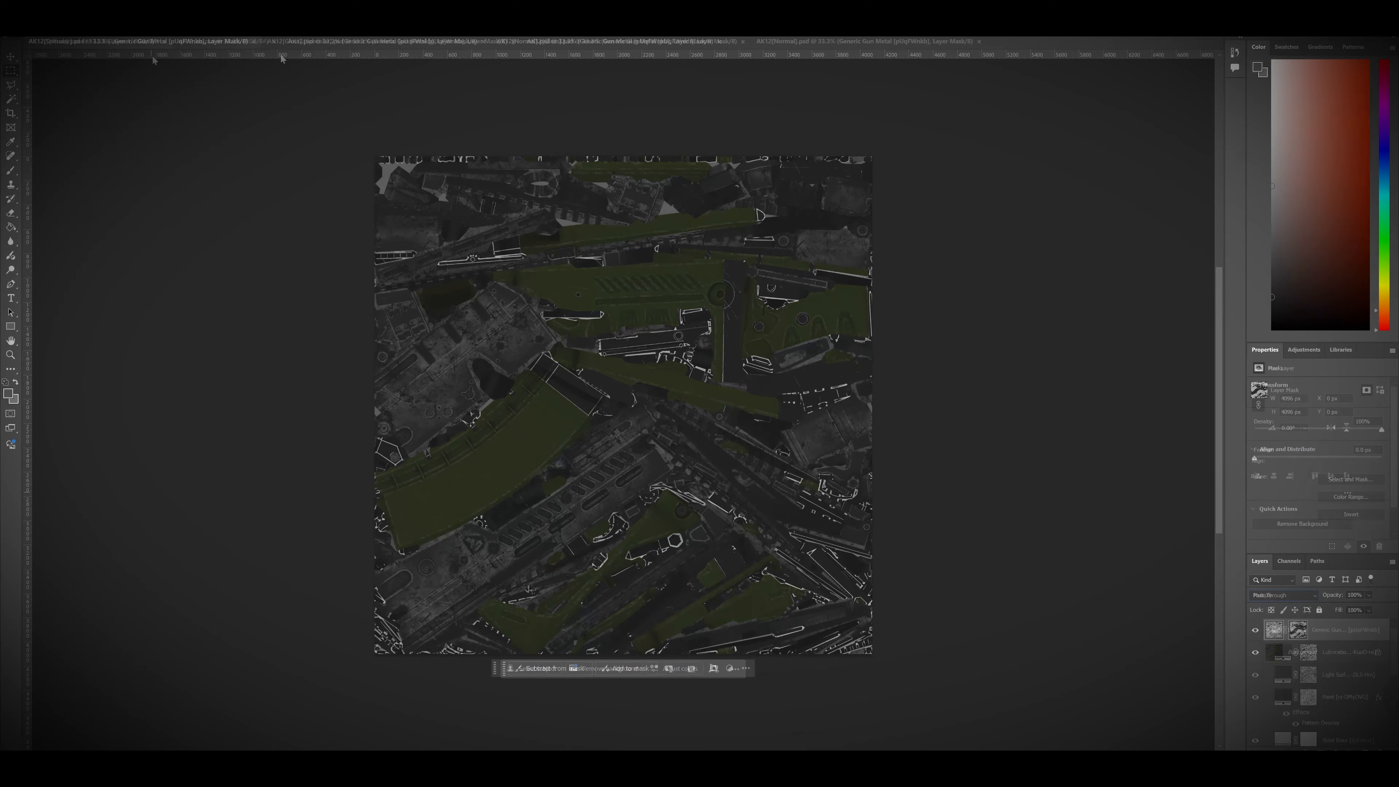
# Flatten the AK12 specular document into a single background layer.
pyautogui.click(84, 6)
pyautogui.moveTo(60, 7)
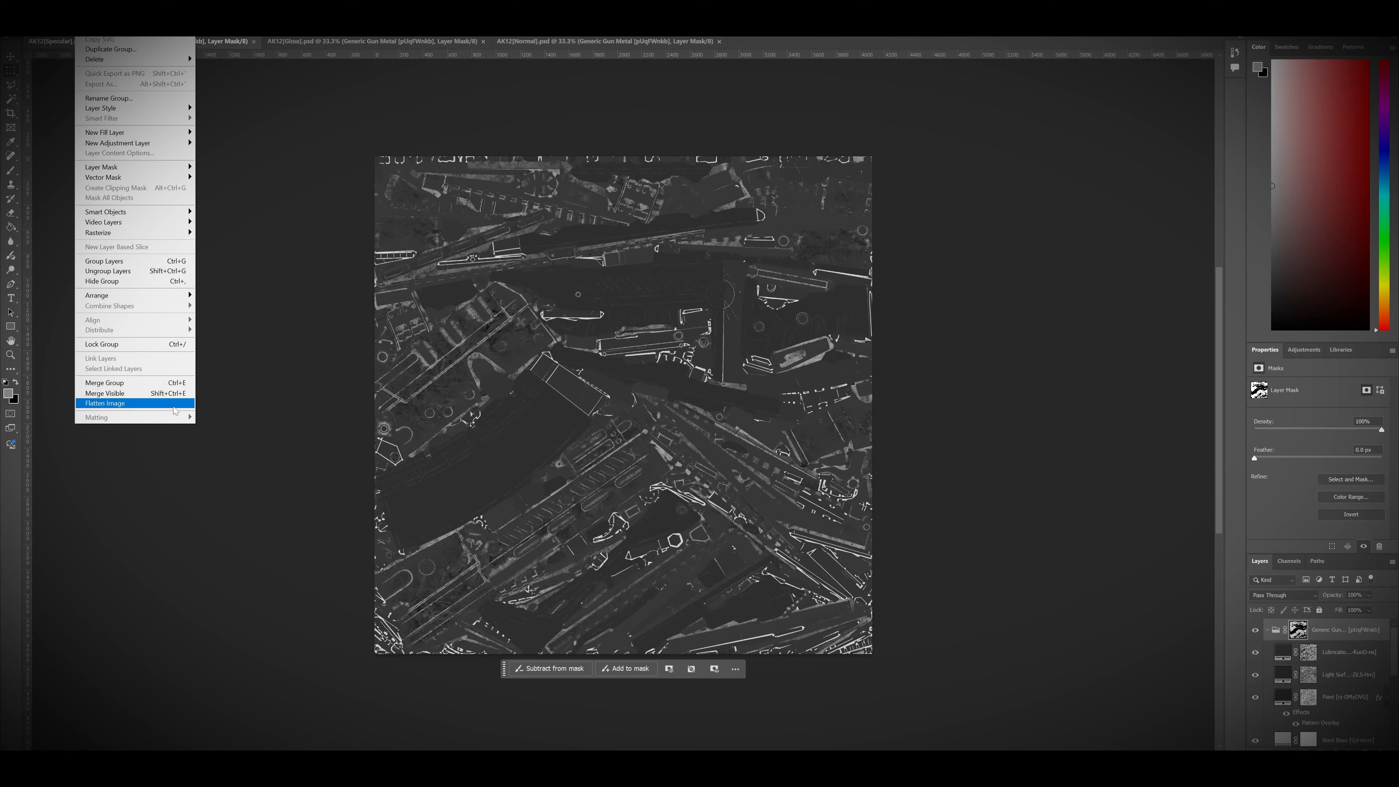
pyautogui.click(174, 407)
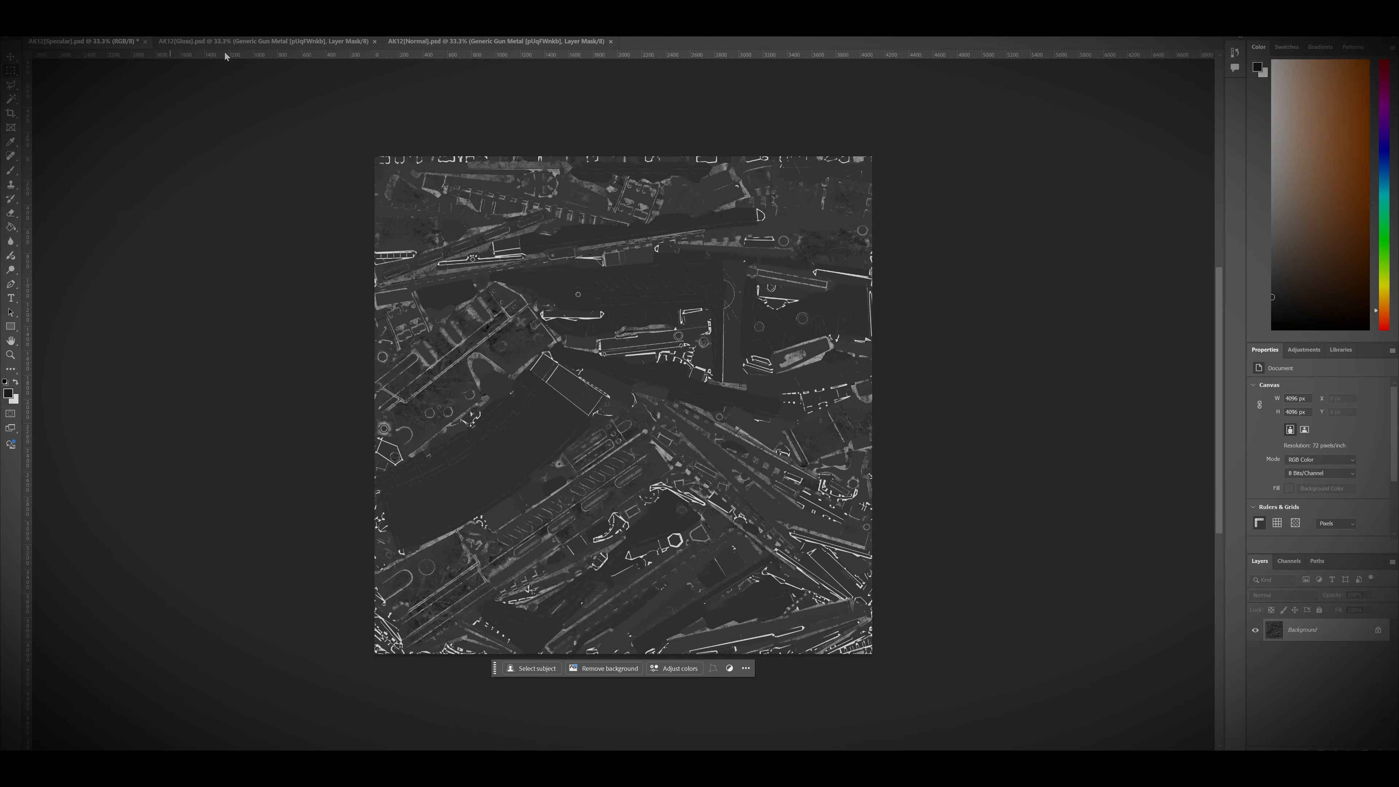
# Merge the visible layers of the AK12 gloss document and flatten it into a background layer.
pyautogui.click(226, 45)
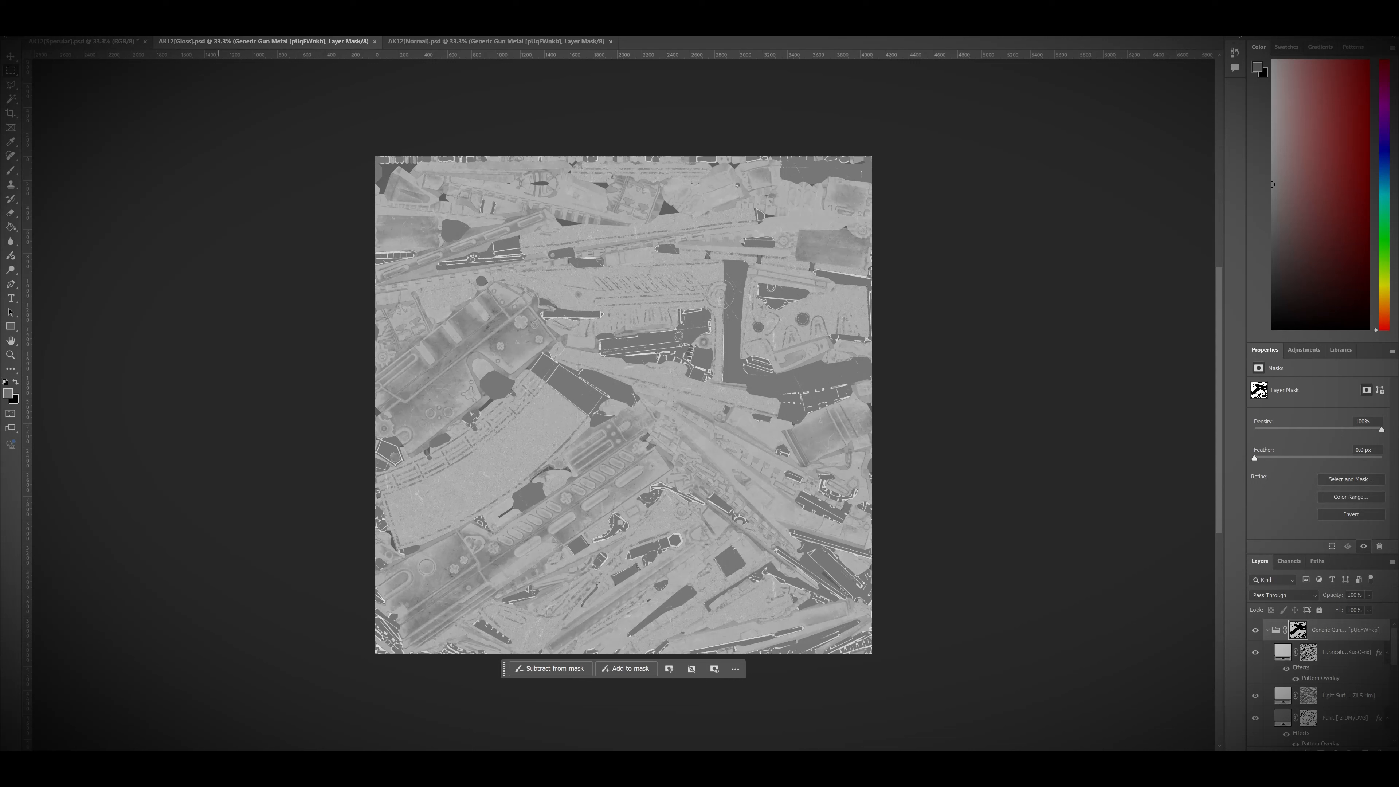
pyautogui.click(84, 6)
pyautogui.click(175, 394)
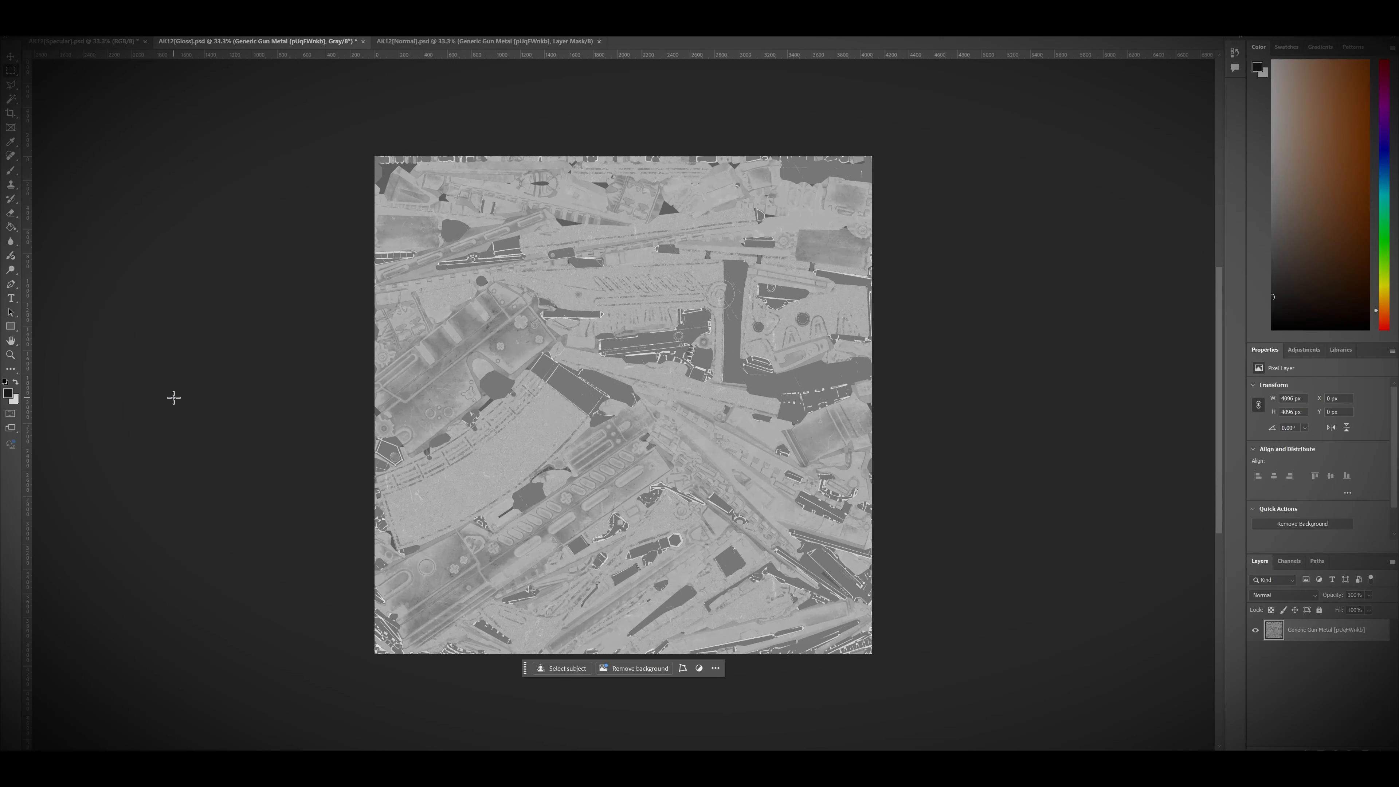
pyautogui.click(63, 7)
pyautogui.moveTo(84, 6)
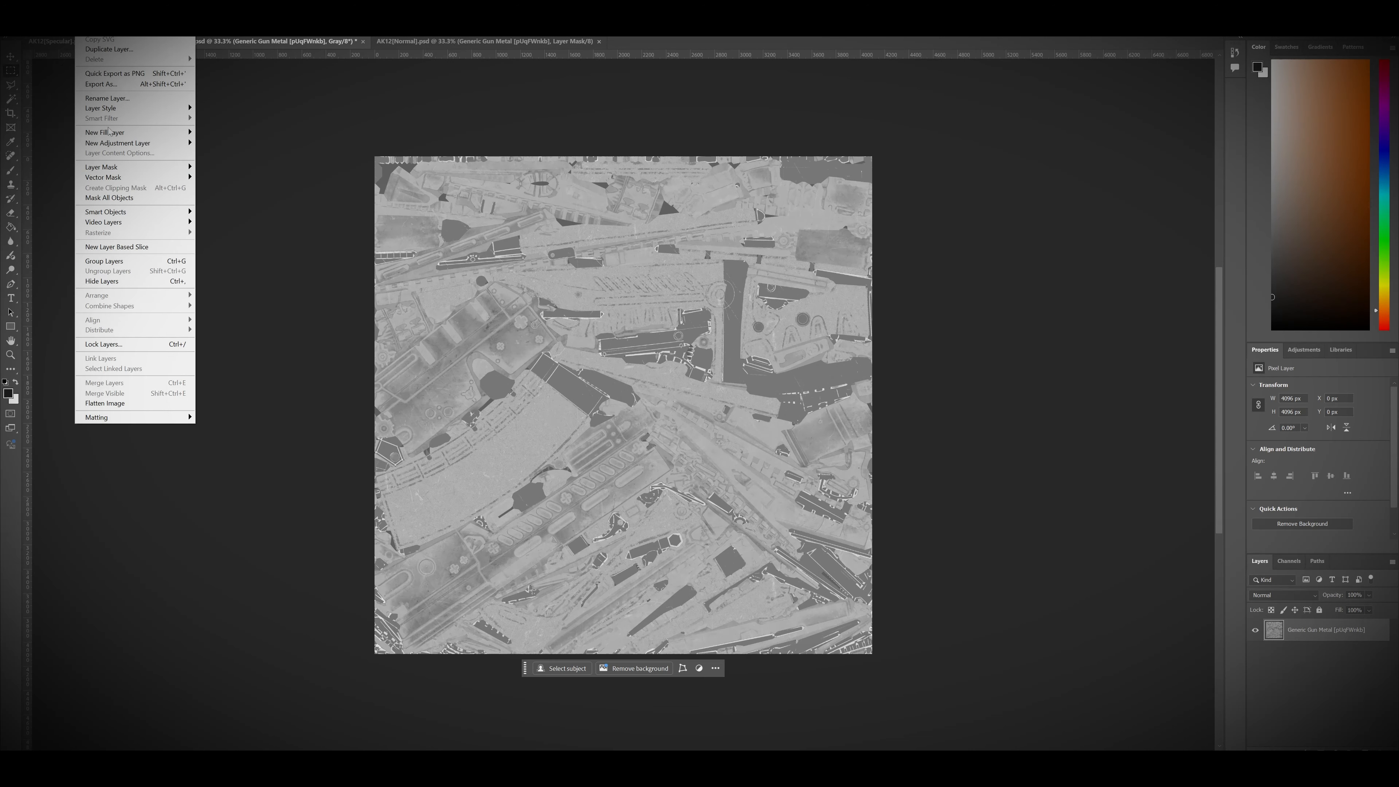
pyautogui.click(132, 403)
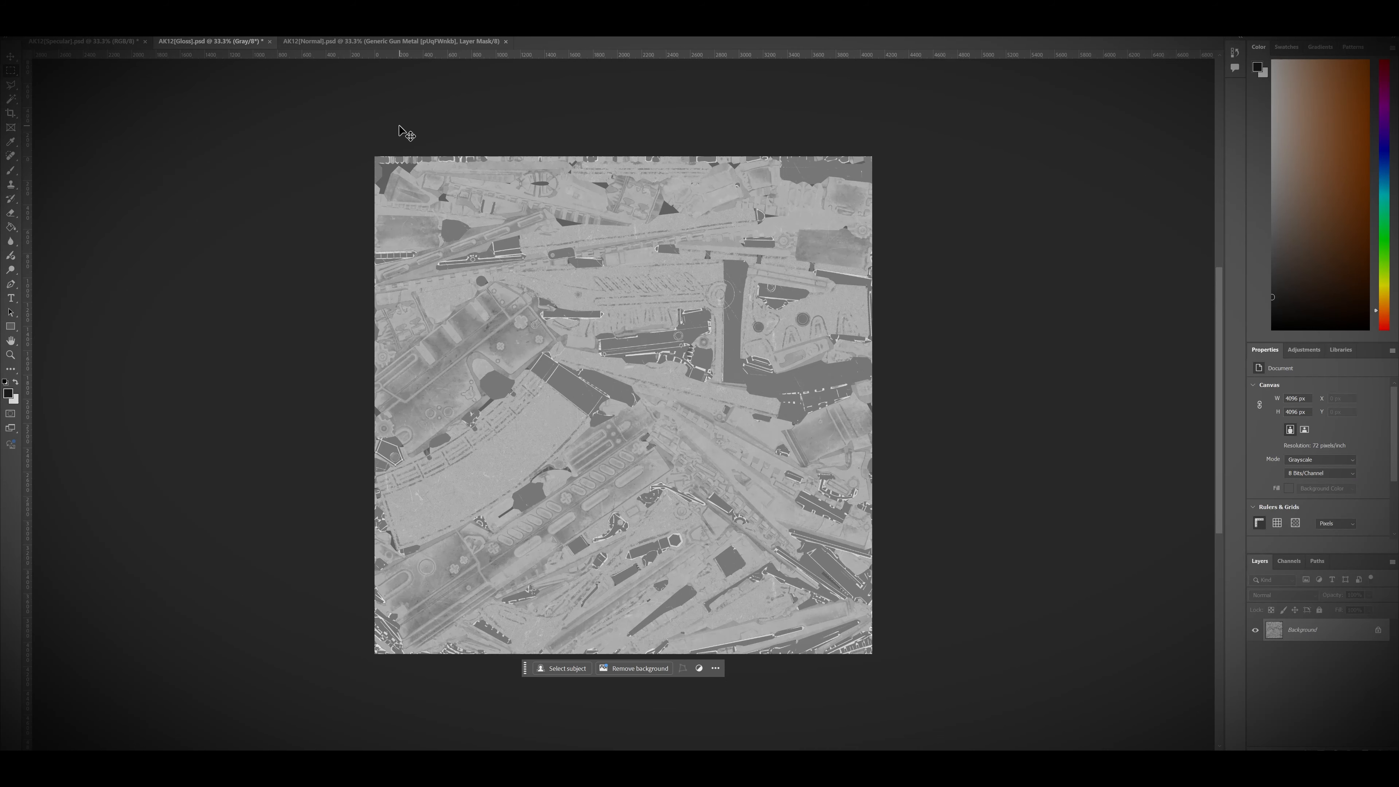
# Copy the entire flattened gloss image and close its document without saving.
pyautogui.hotkey('ctrl', 'a')
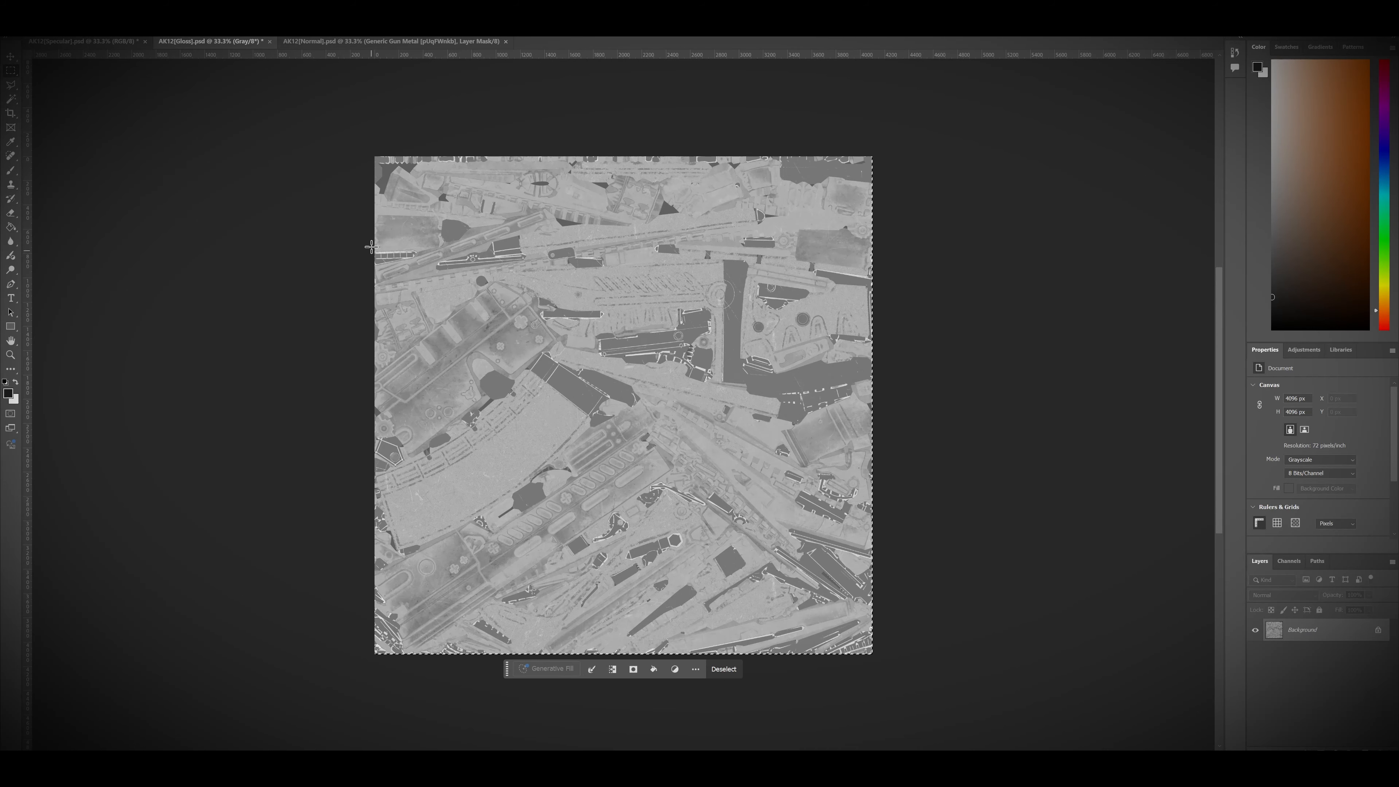
pyautogui.click(269, 41)
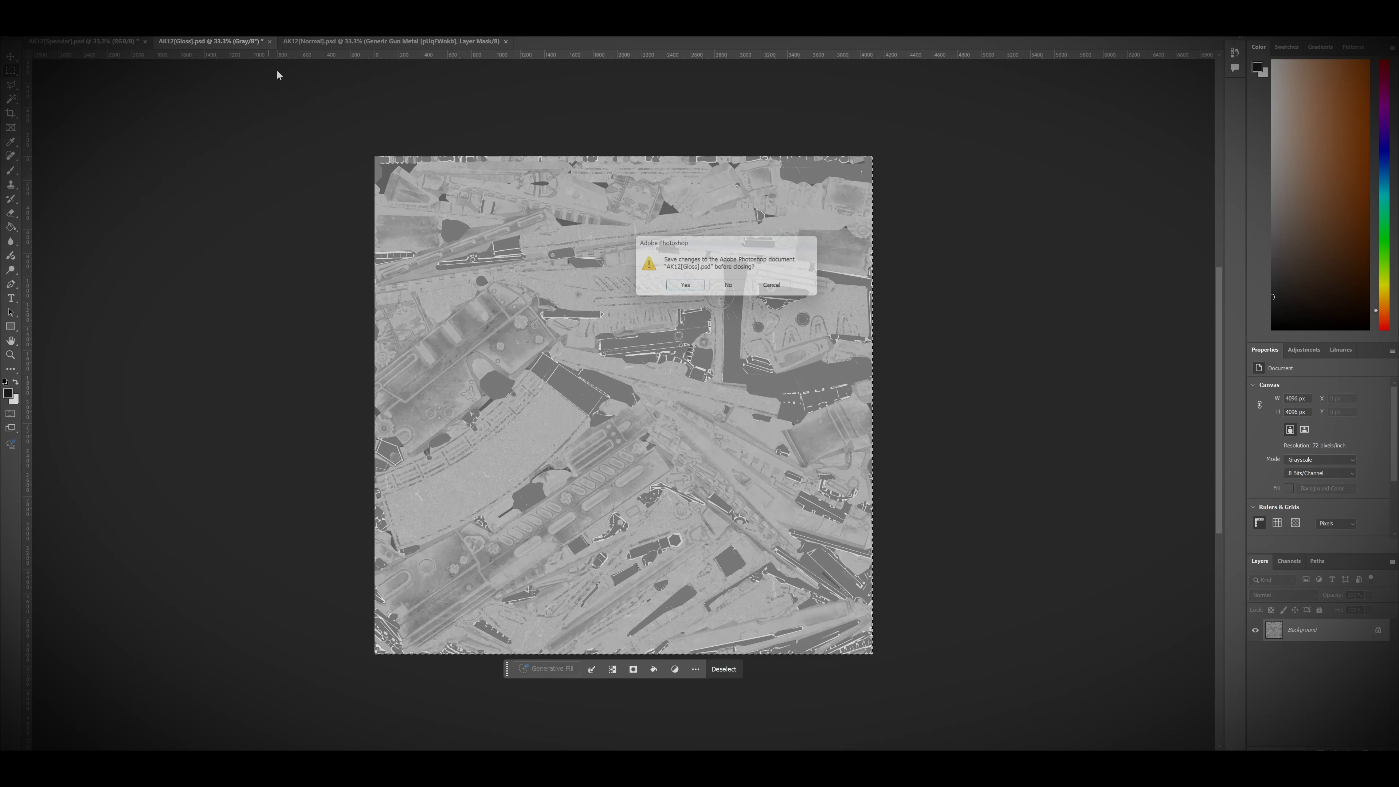
pyautogui.click(732, 288)
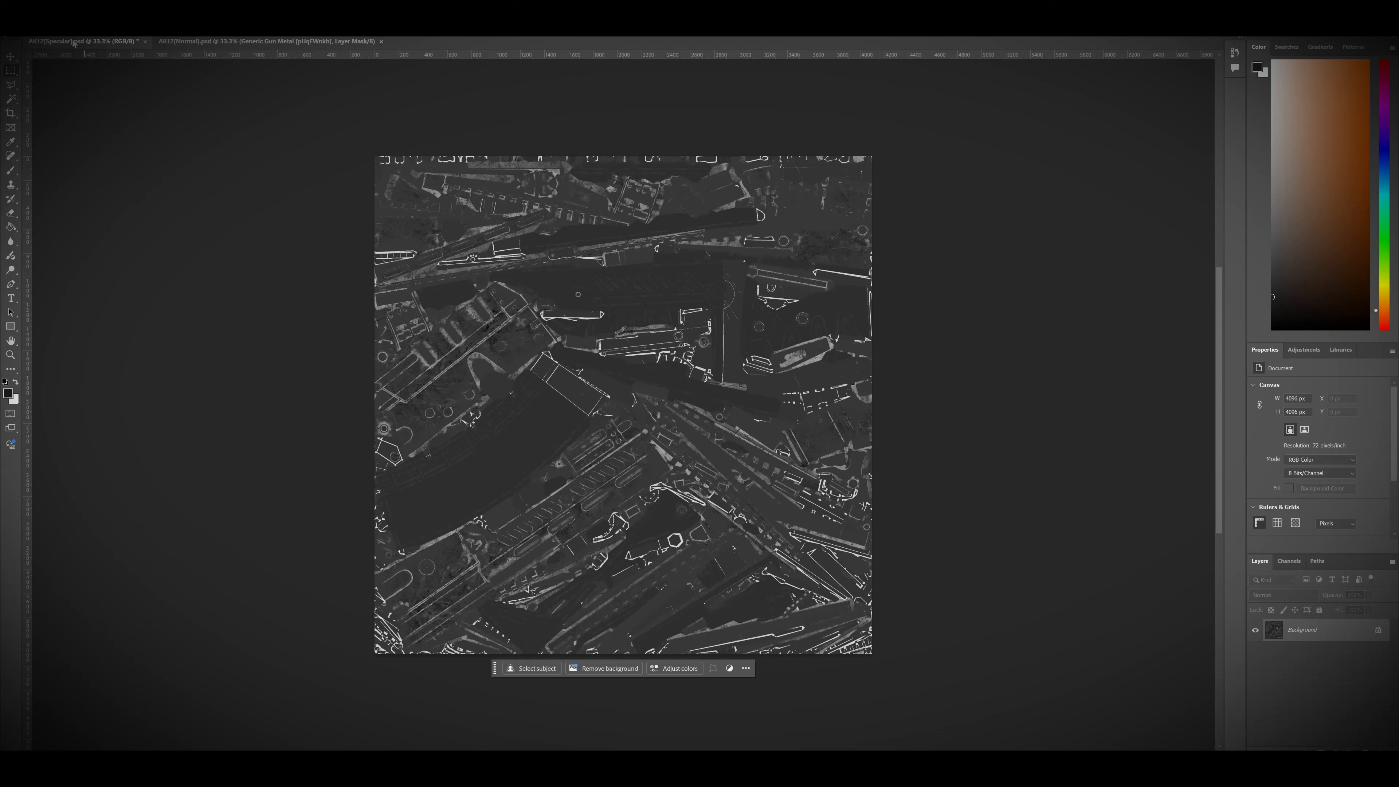
# Add an alpha channel to the specular document and paste the gloss image into it.
pyautogui.click(1289, 562)
pyautogui.hotkey('ctrl', 'a')
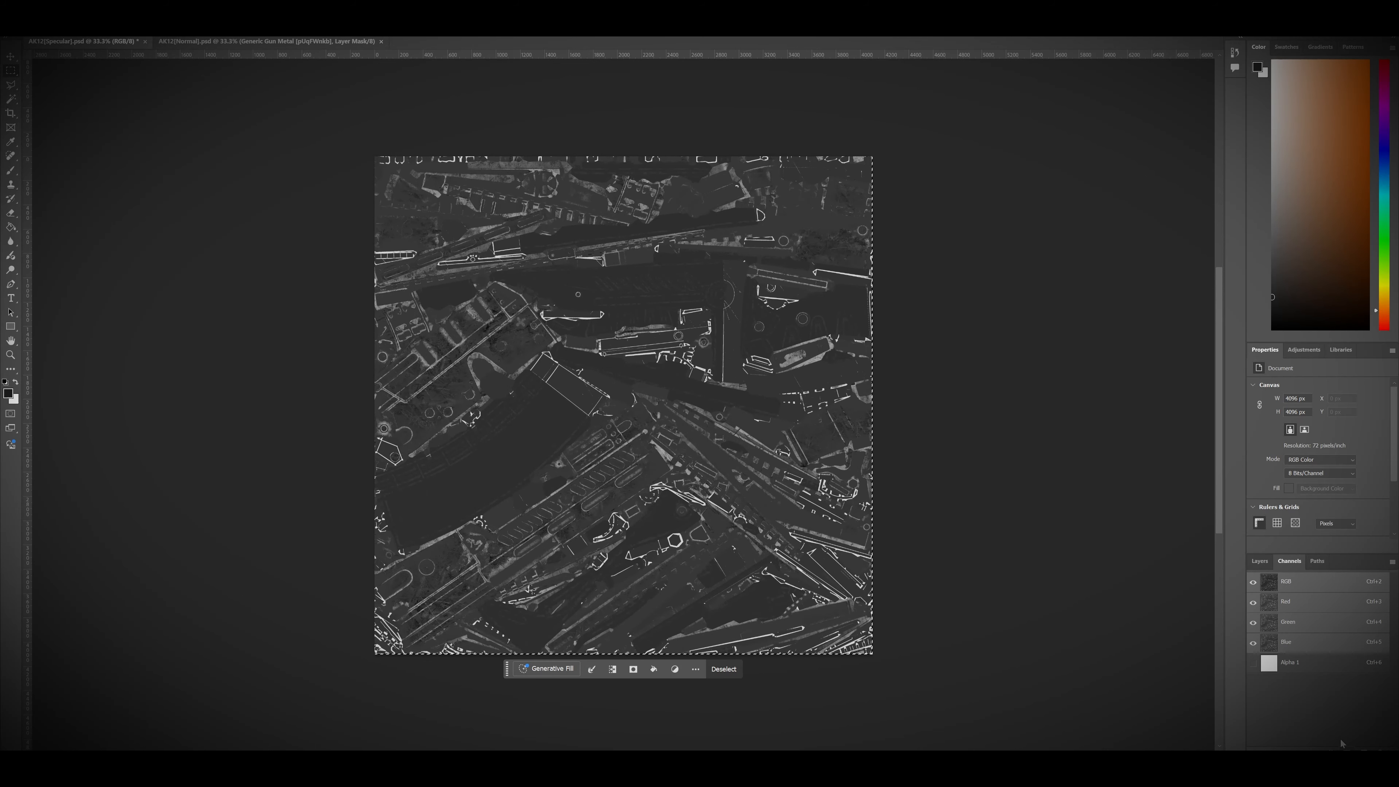
pyautogui.click(1289, 662)
pyautogui.hotkey('ctrl', 'v')
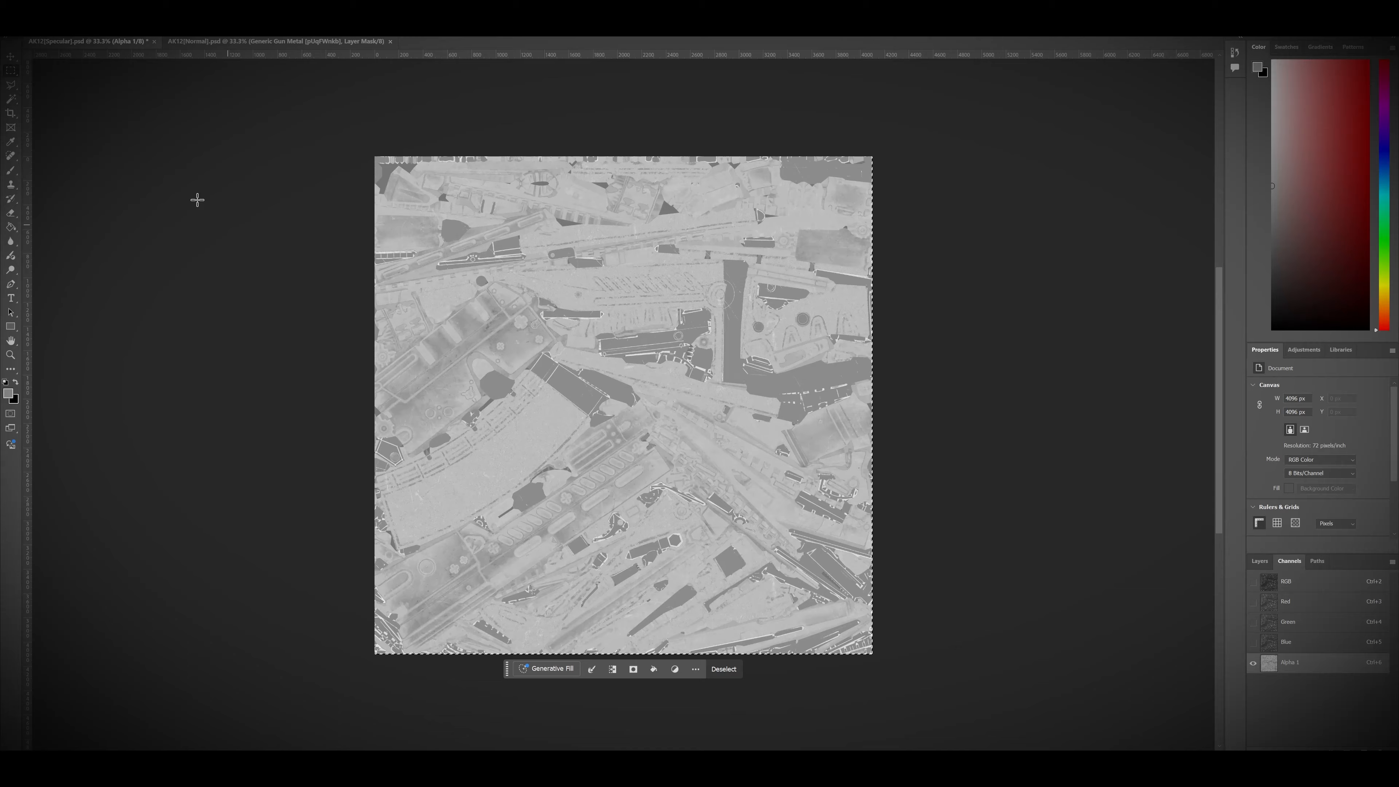
# Clear the selection in the specular document, show its RGB channels again and return to its layers.
pyautogui.rightClick(569, 286)
pyautogui.click(592, 290)
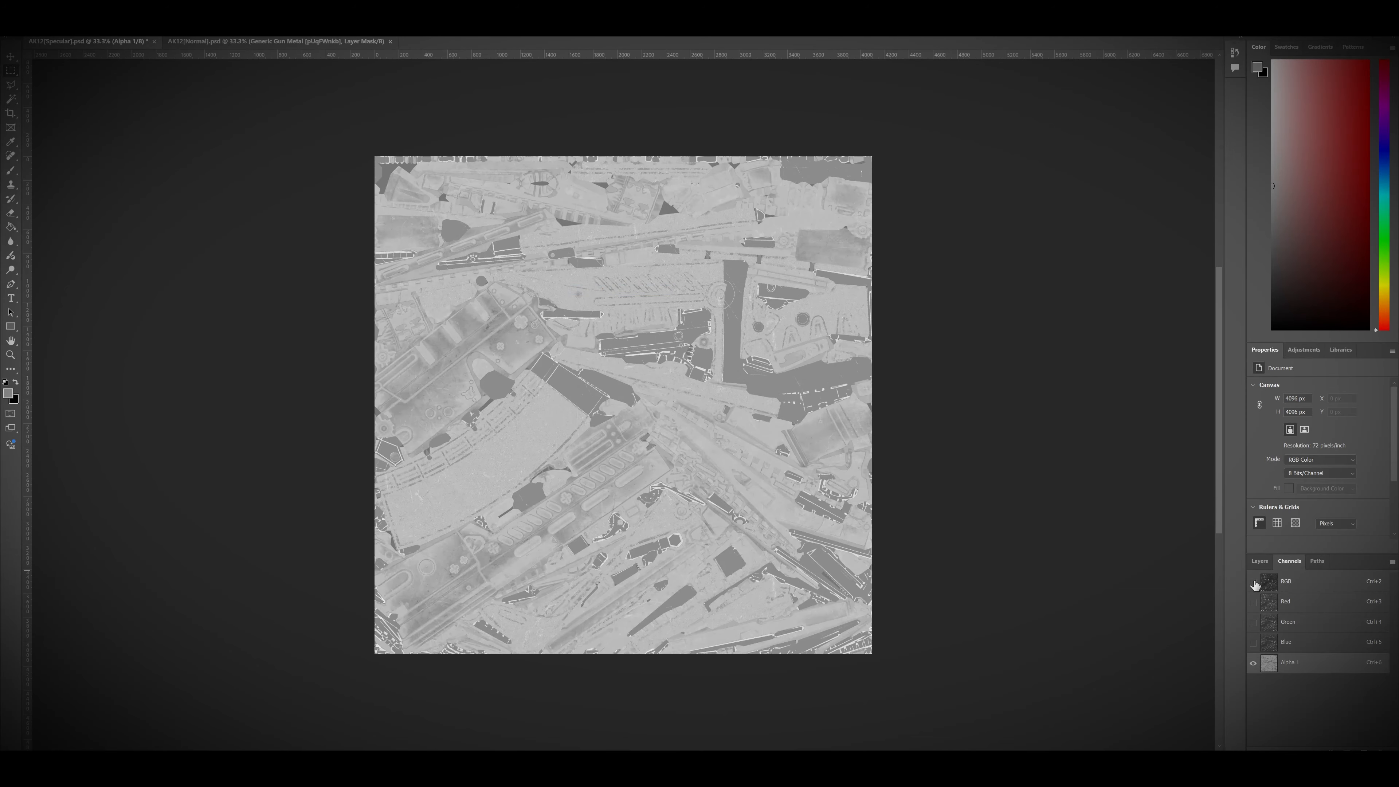
pyautogui.click(1255, 583)
pyautogui.click(1260, 561)
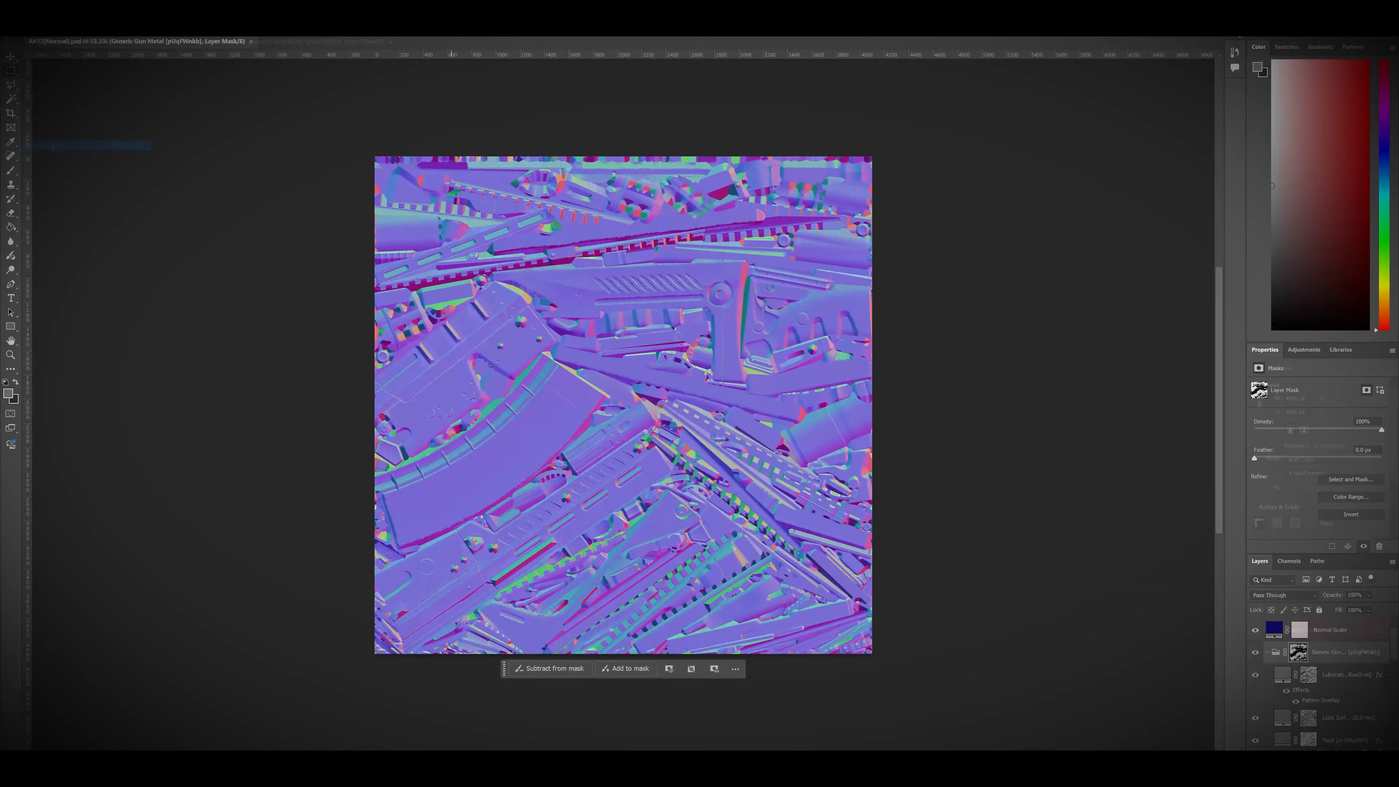
# Flatten the AK12 normal map document and invert its green channel.
pyautogui.click(90, 6)
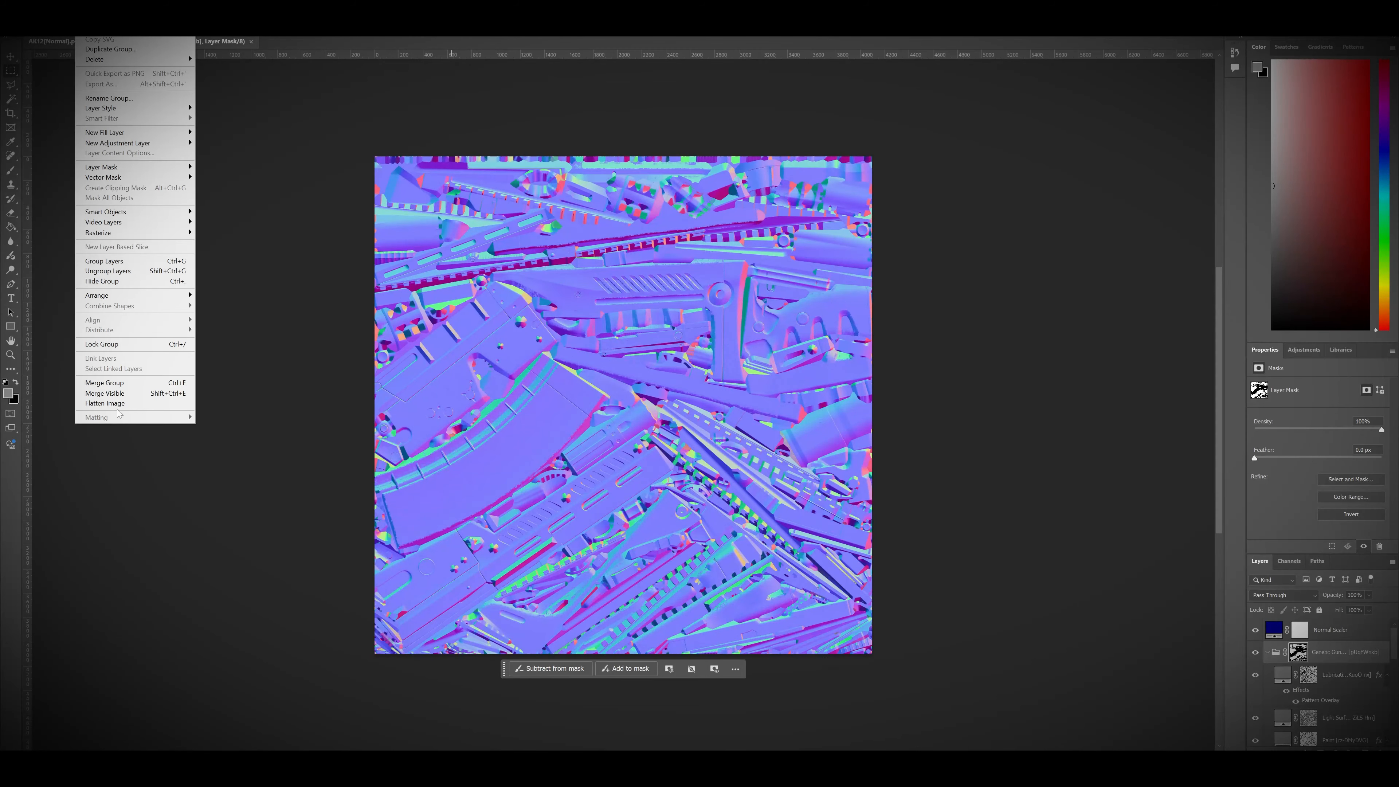
pyautogui.click(110, 403)
pyautogui.click(1289, 561)
pyautogui.click(1288, 622)
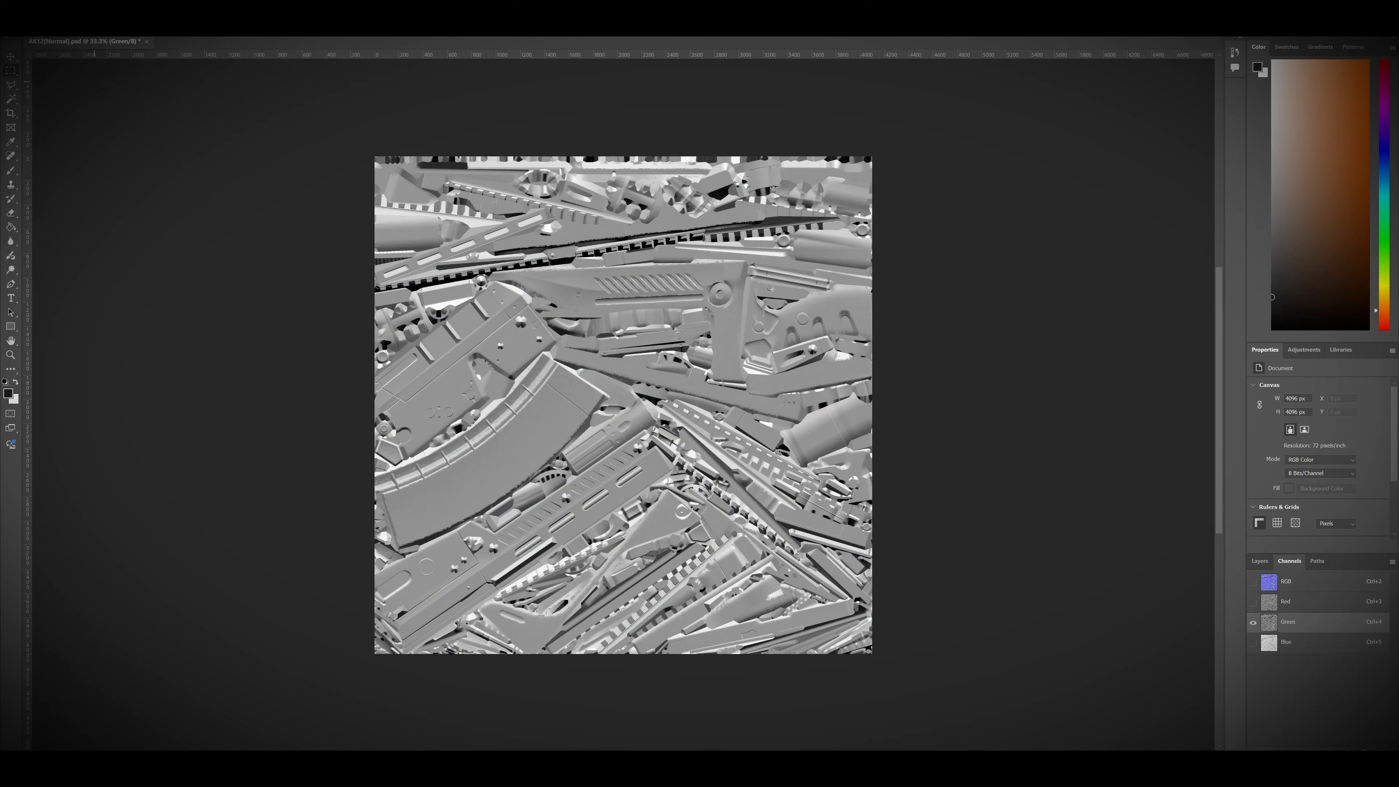
pyautogui.click(63, 7)
pyautogui.click(187, 154)
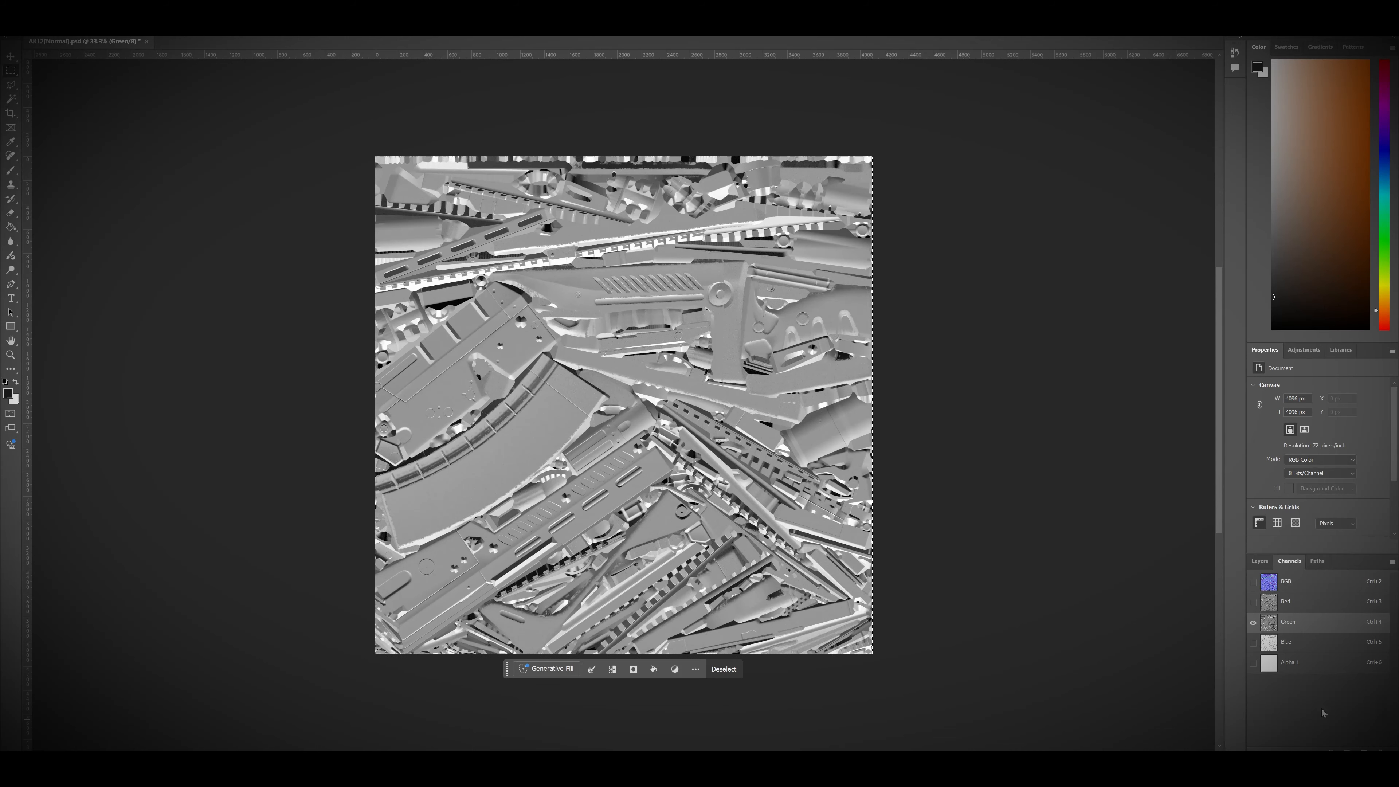
# Copy the normal map's red channel into a new Alpha 1 channel and fill the red channel with white.
pyautogui.click(1255, 602)
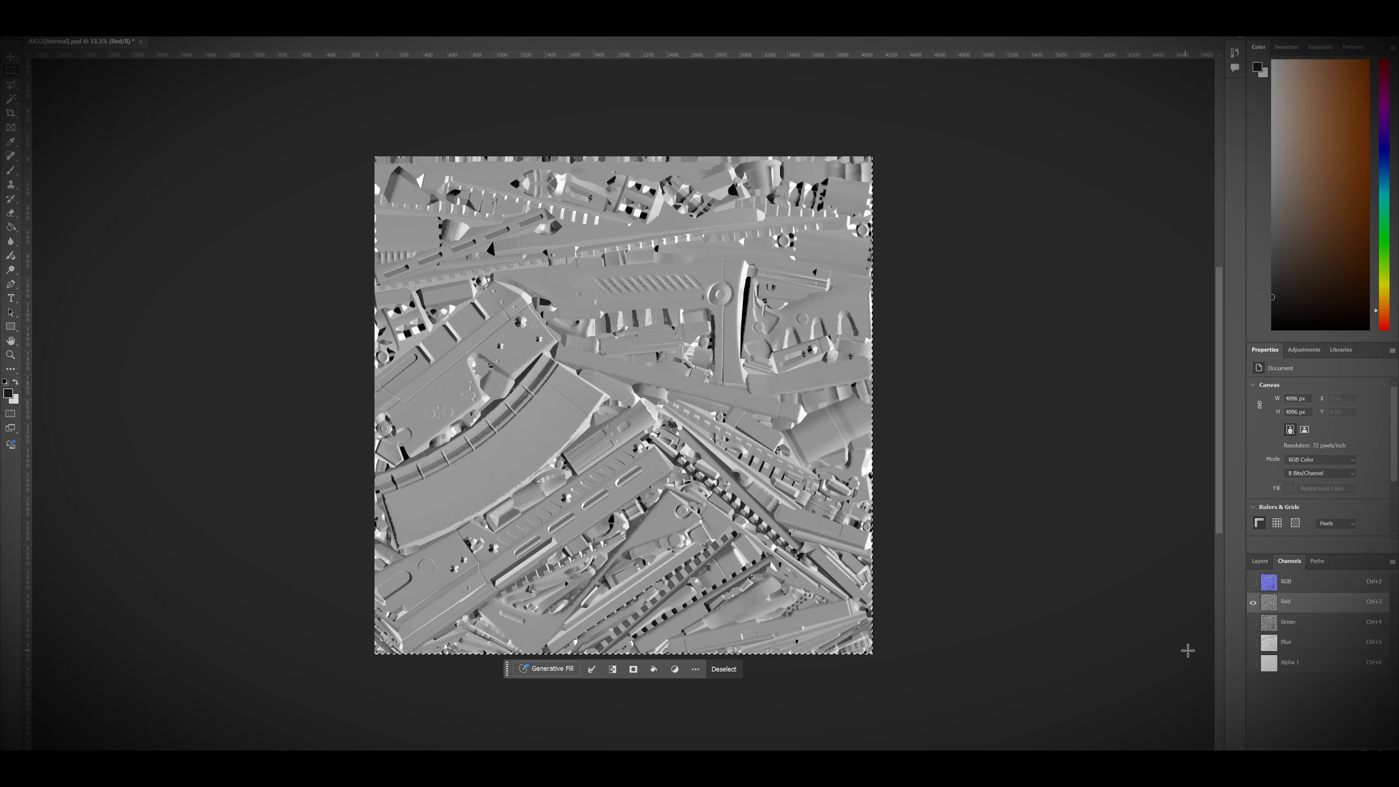
pyautogui.click(1289, 668)
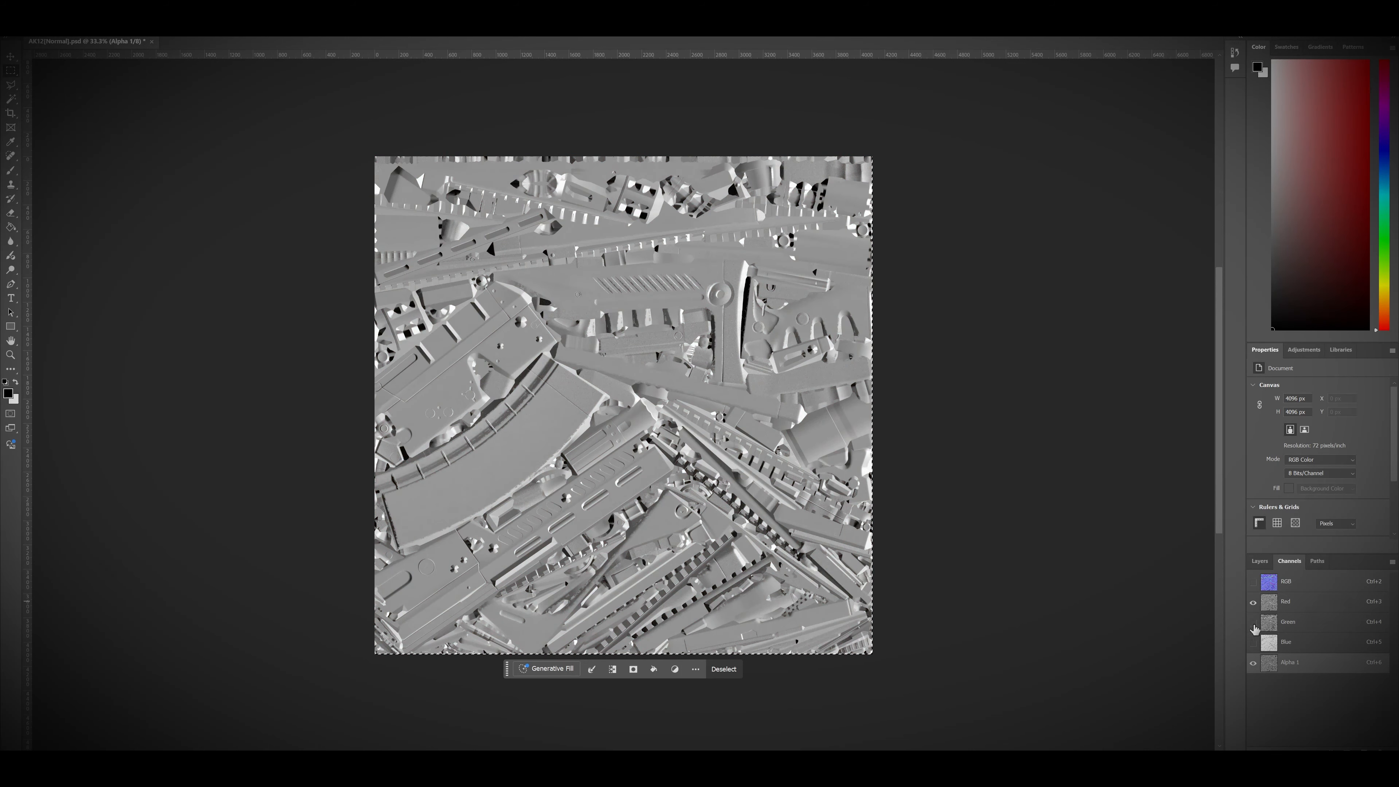
pyautogui.click(1287, 606)
pyautogui.hotkey('shift', 'BackSpace')
pyautogui.click(704, 209)
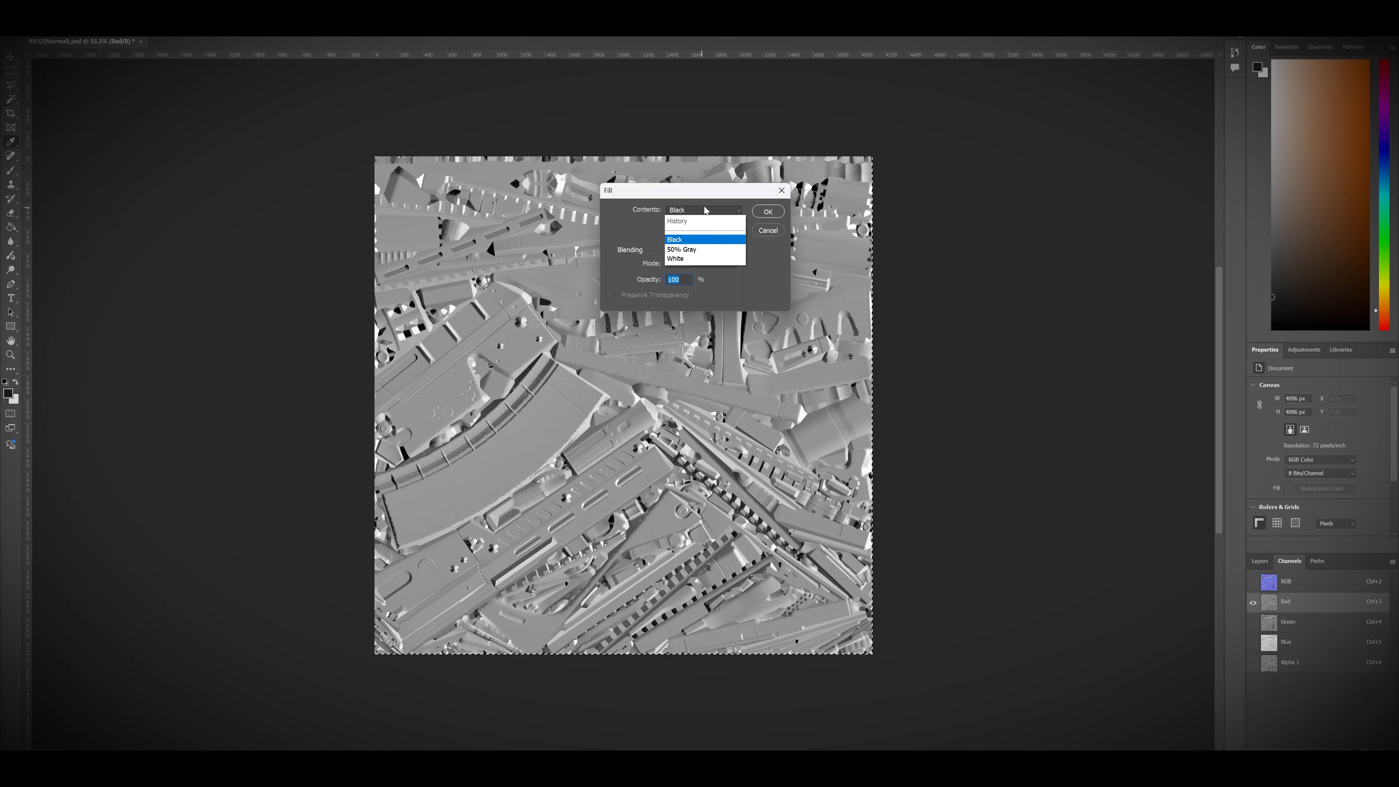
pyautogui.click(687, 316)
pyautogui.press('Return')
# Fill the normal map's blue channel with black and show the RGB composite again.
pyautogui.click(1253, 643)
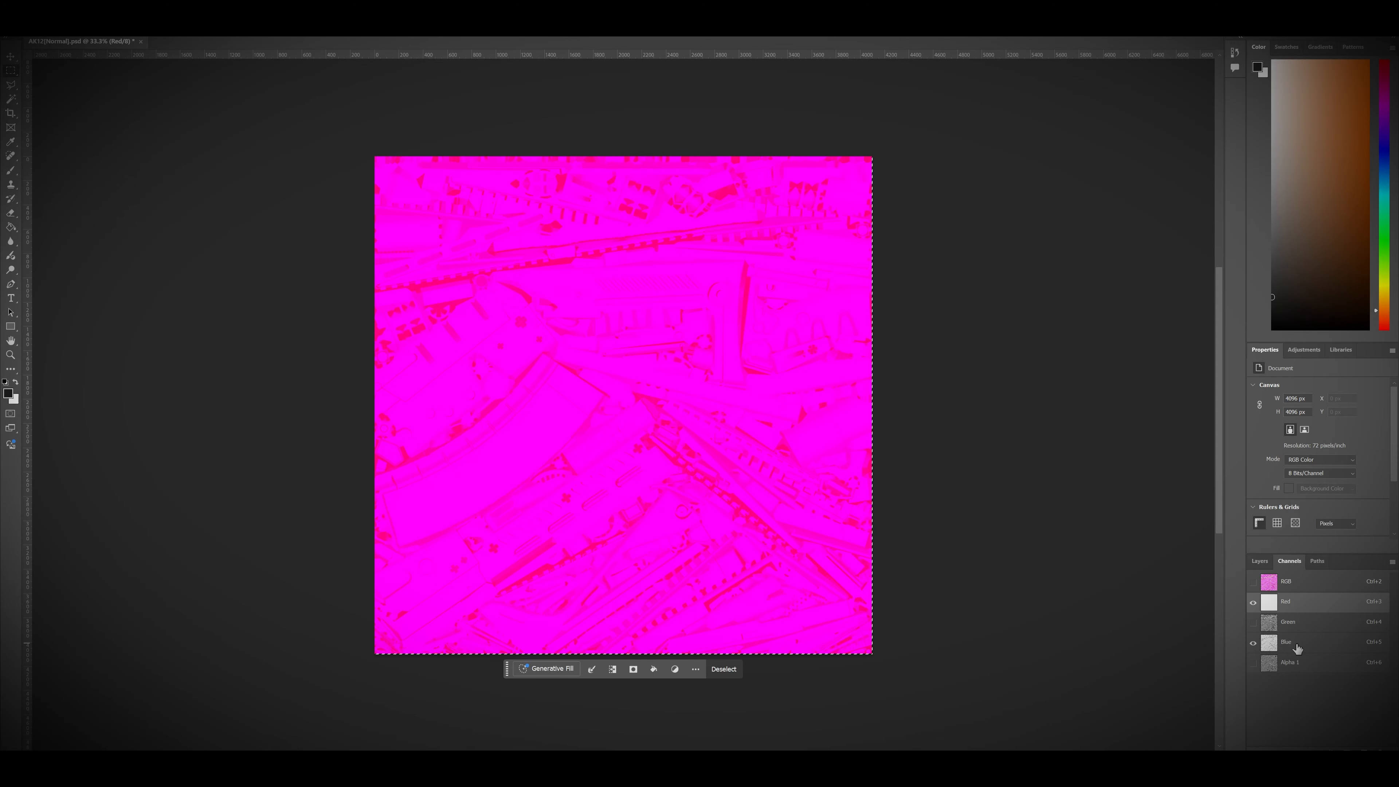
pyautogui.click(1254, 602)
pyautogui.hotkey('shift', 'BackSpace')
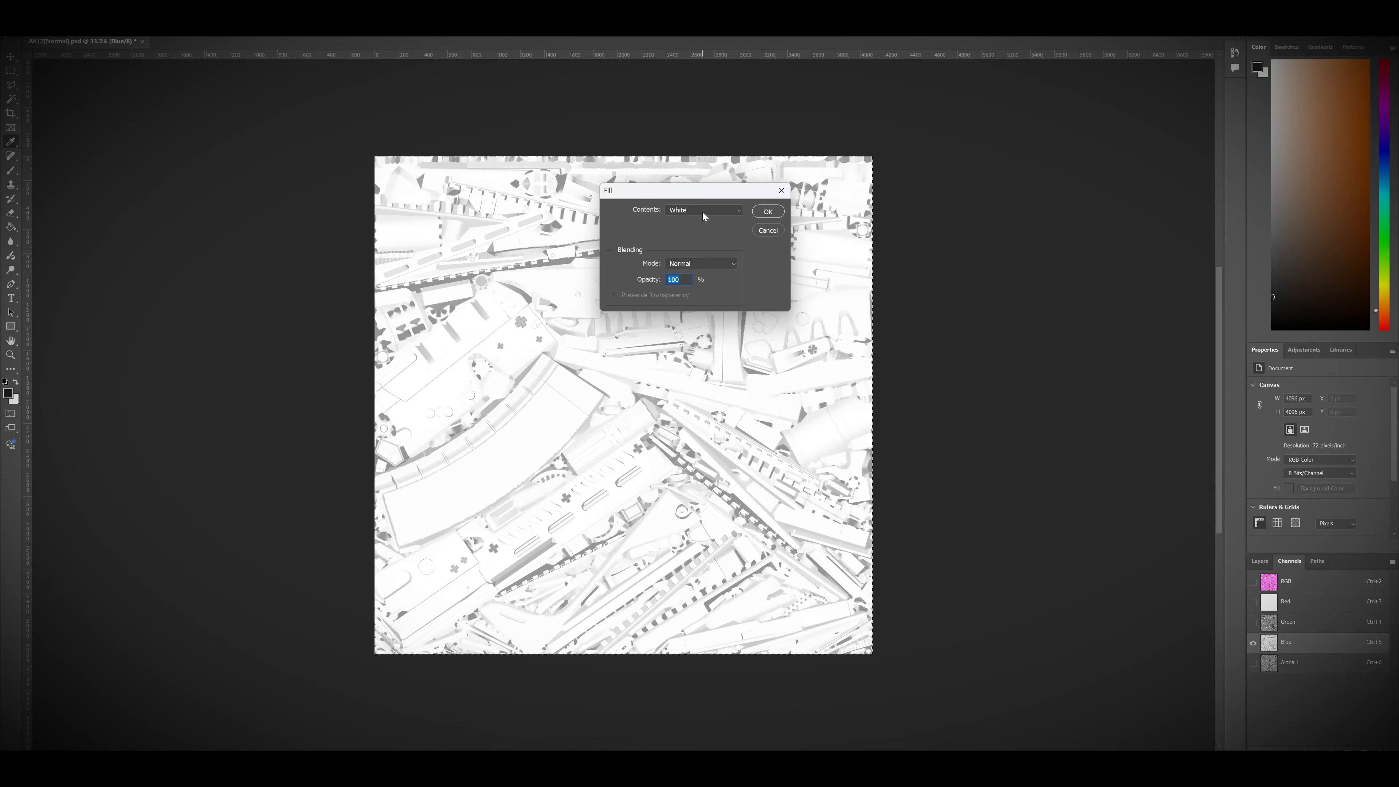
pyautogui.click(704, 210)
pyautogui.click(675, 296)
pyautogui.press('Return')
pyautogui.click(1254, 581)
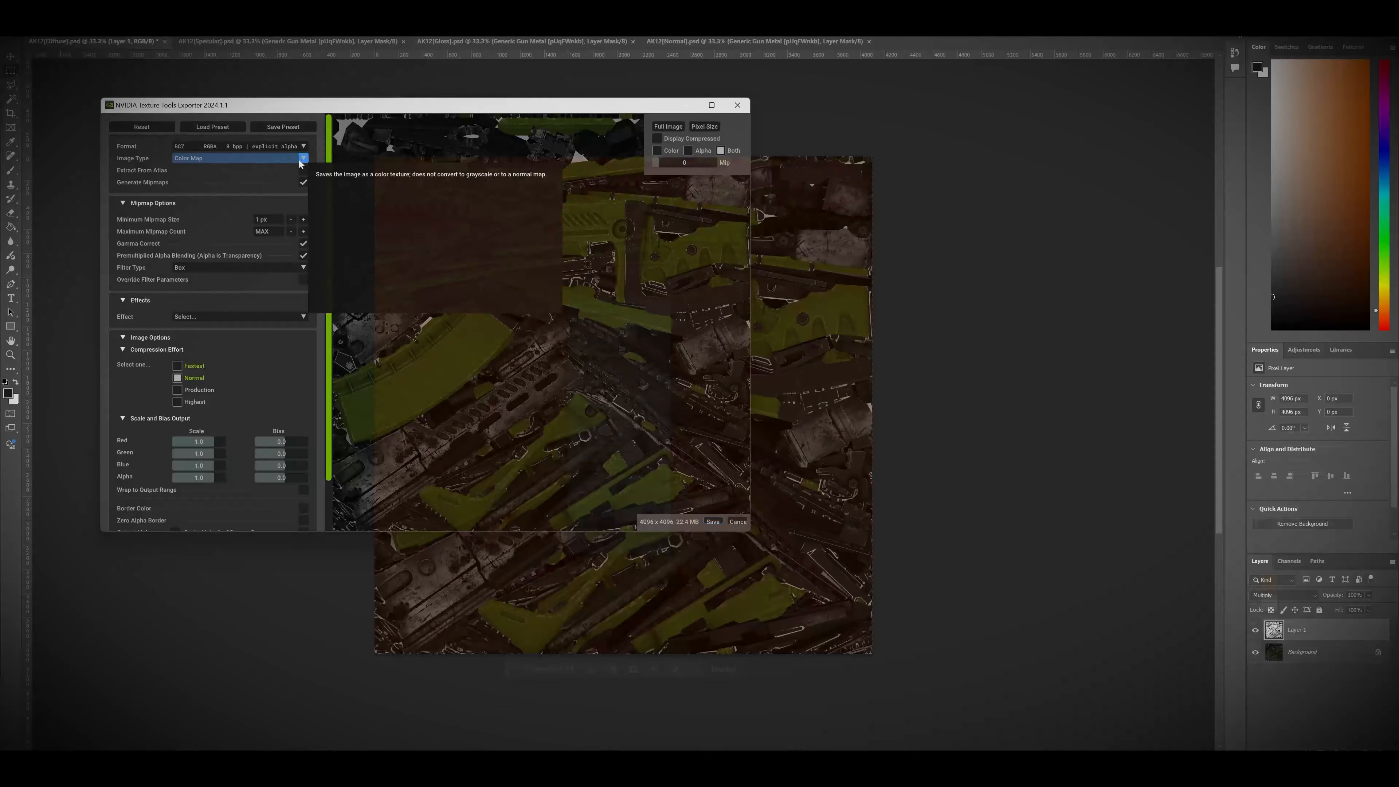
# Choose the compression format for the diffuse texture's DDS export in the NVIDIA Texture Tools Exporter.
pyautogui.click(294, 148)
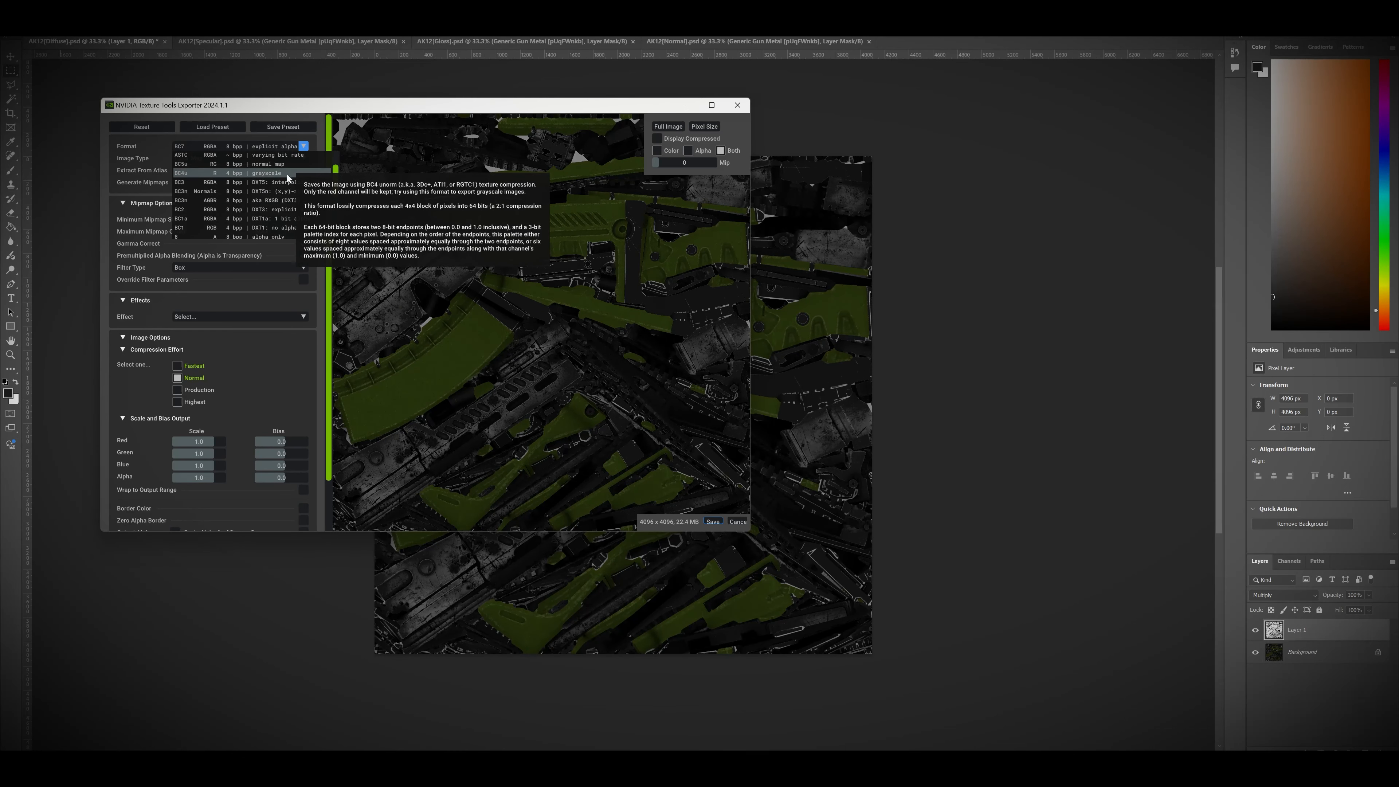
pyautogui.click(277, 210)
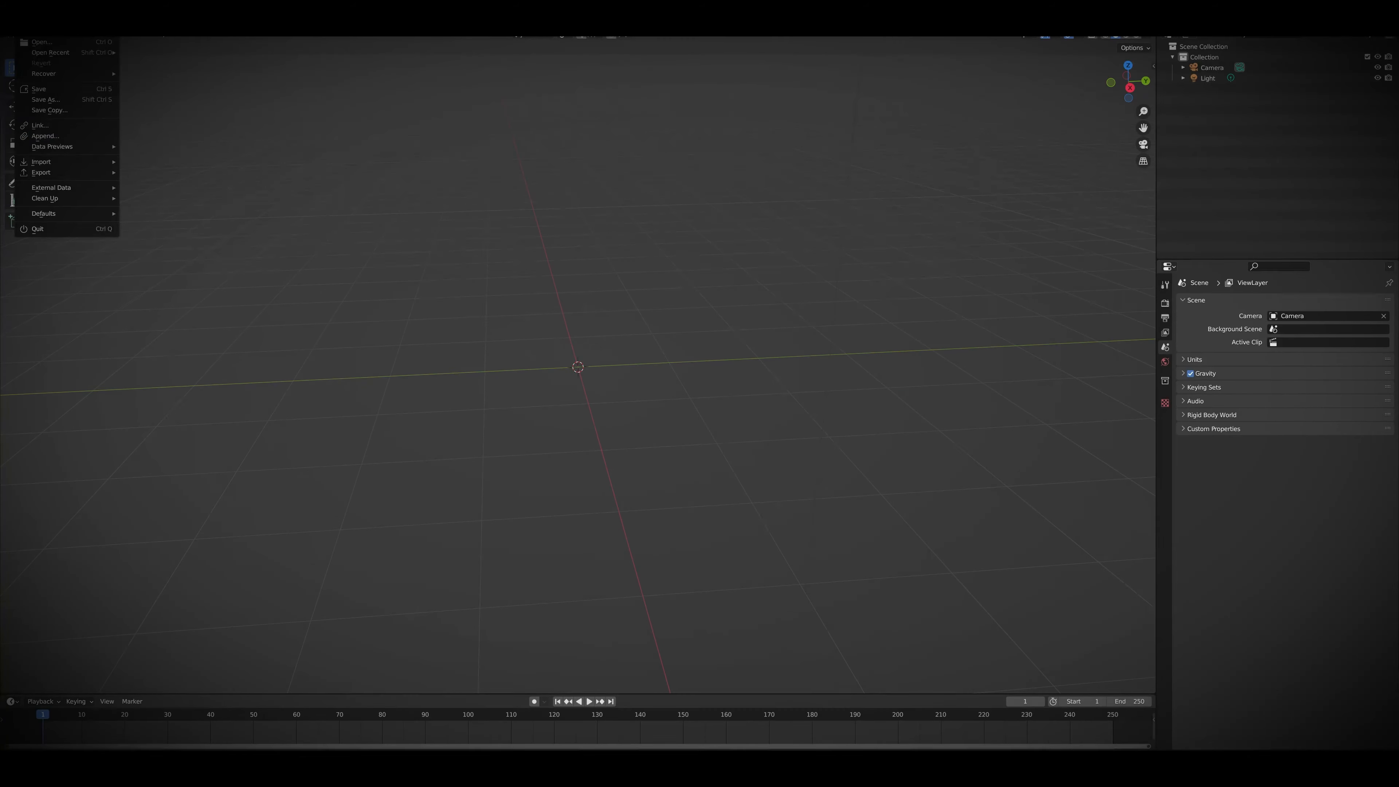
# Switch to Blender, import the weapon_AK12_iter.obj model and add an armature to the scene.
pyautogui.moveTo(41, 163)
pyautogui.click(182, 191)
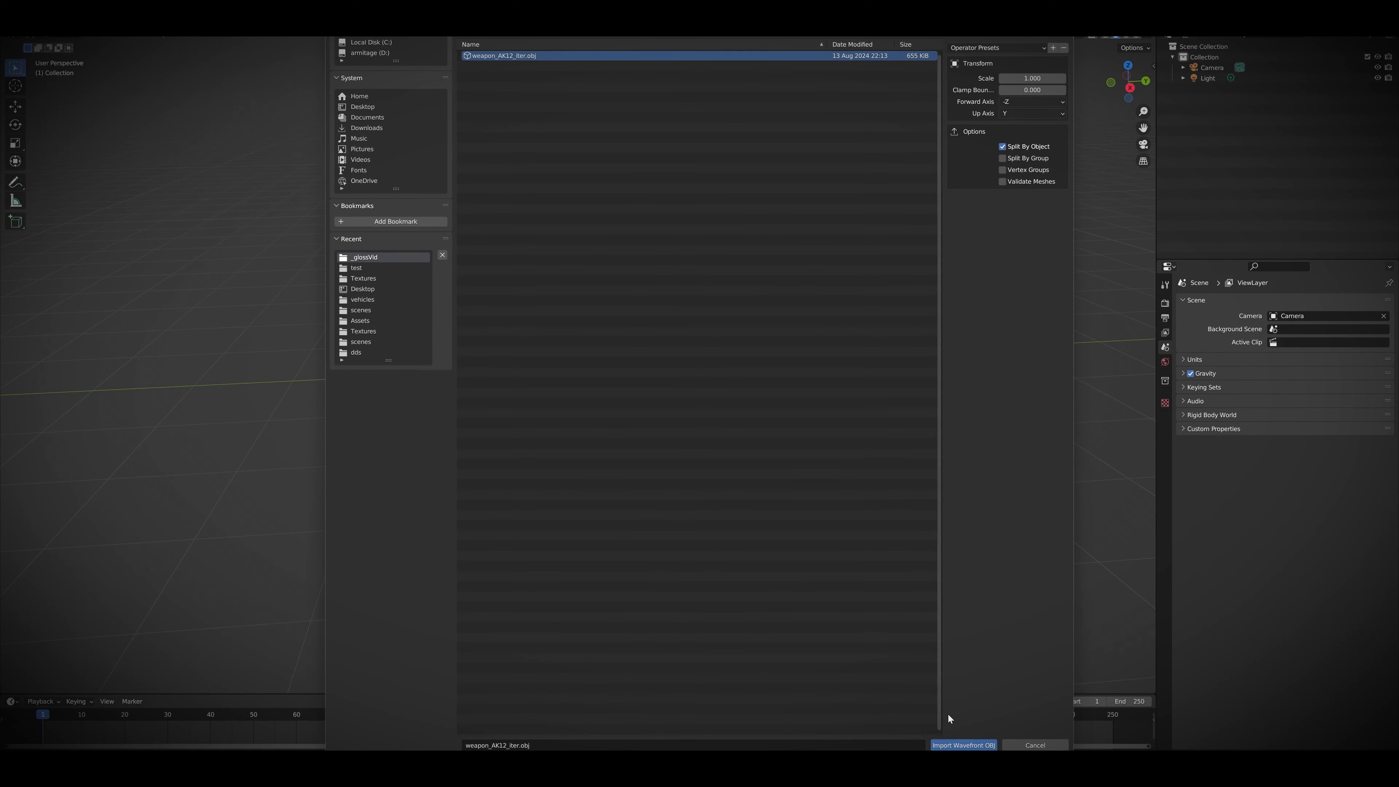
pyautogui.click(964, 745)
pyautogui.moveTo(713, 385); pyautogui.dragTo(649, 382, button='middle')
pyautogui.scroll(2, 649, 382)
pyautogui.hotkey('shift', 'a')
pyautogui.click(188, 124)
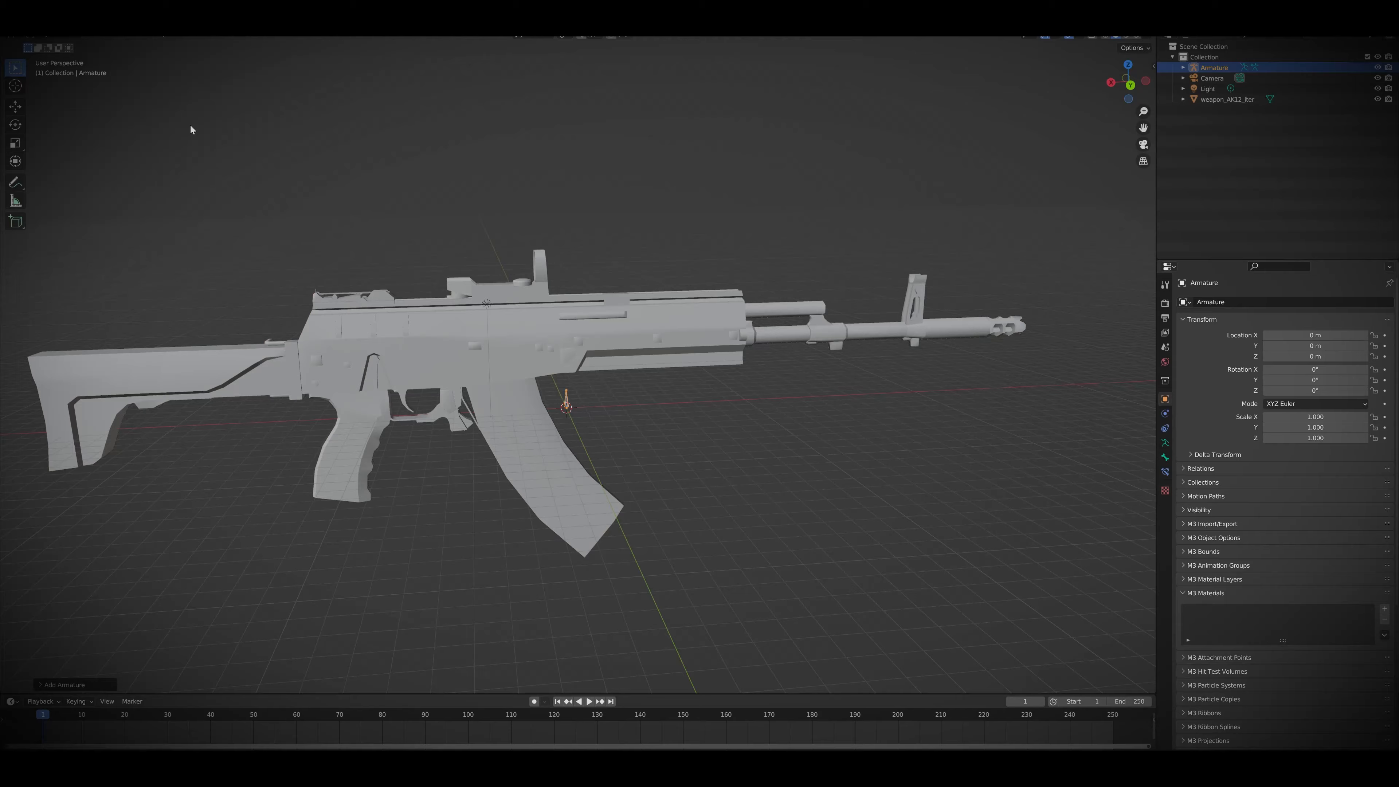
# Set the imported rifle mesh's scale to 0.1 on the X, Y and Z axes.
pyautogui.scroll(2, 579, 364)
pyautogui.write('.1')
pyautogui.press('Tab')
pyautogui.write('.1')
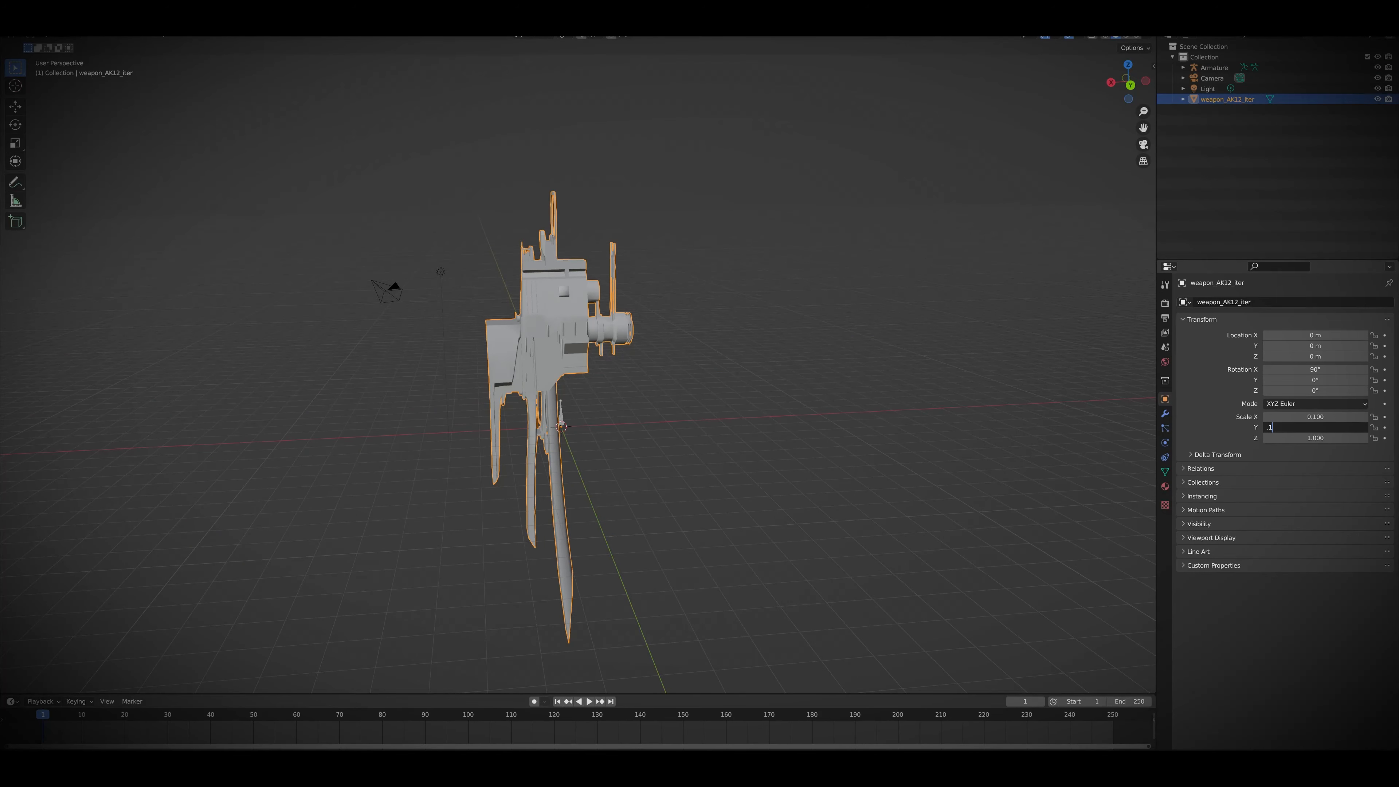
pyautogui.press('Tab')
pyautogui.write('.1')
pyautogui.press('Return')
pyautogui.scroll(8, 487, 484)
pyautogui.keyDown('shift'); pyautogui.moveTo(481, 532); pyautogui.dragTo(682, 370, button='middle'); pyautogui.keyUp('shift')
# Set the rifle mesh's rotation to 180° on X and 90° on Y.
pyautogui.click(1367, 369)
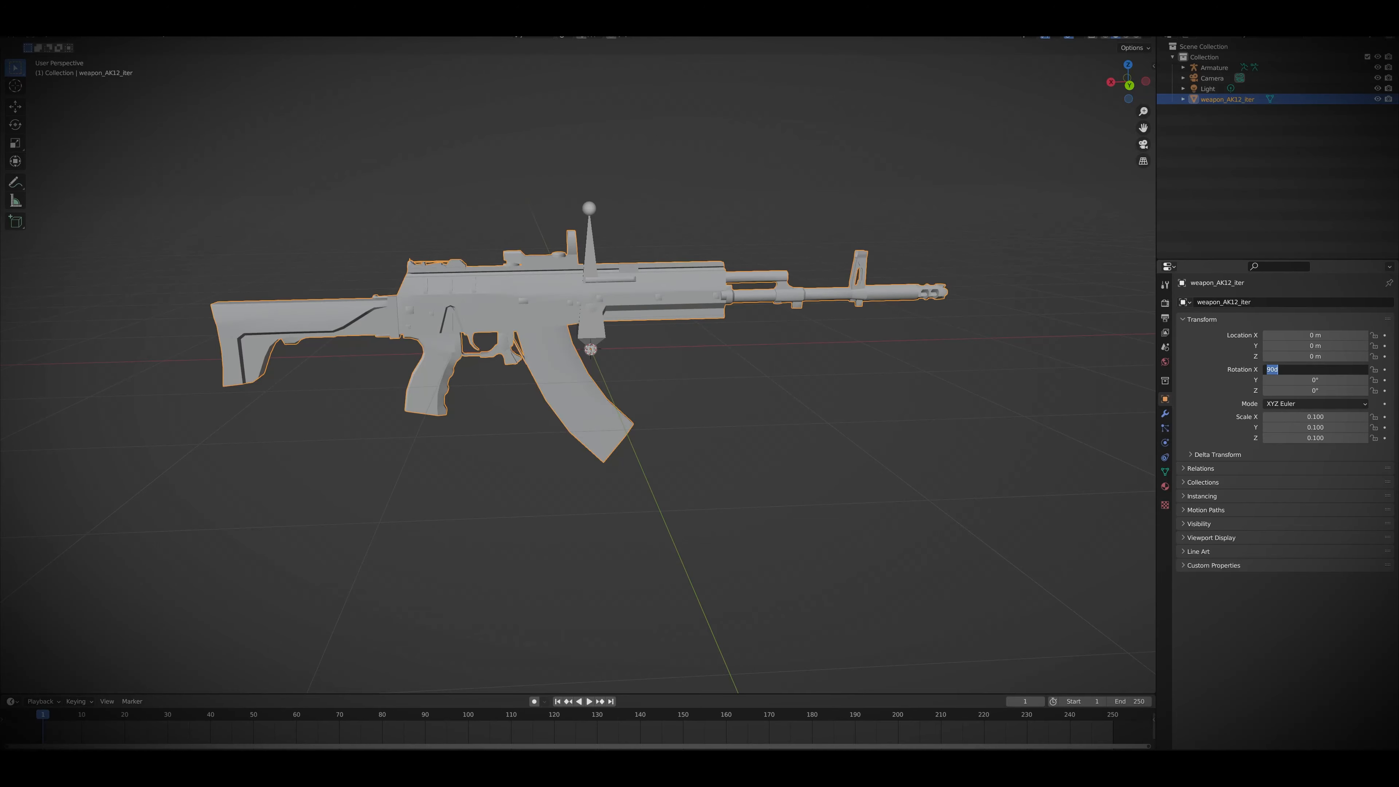
pyautogui.press('Tab')
pyautogui.write('90')
pyautogui.press('Return')
pyautogui.moveTo(296, 354); pyautogui.dragTo(515, 398, button='middle')
# Raise the rifle mesh along Z to about 1 m in wireframe shading, deselect it and return to solid shading.
pyautogui.press('z')
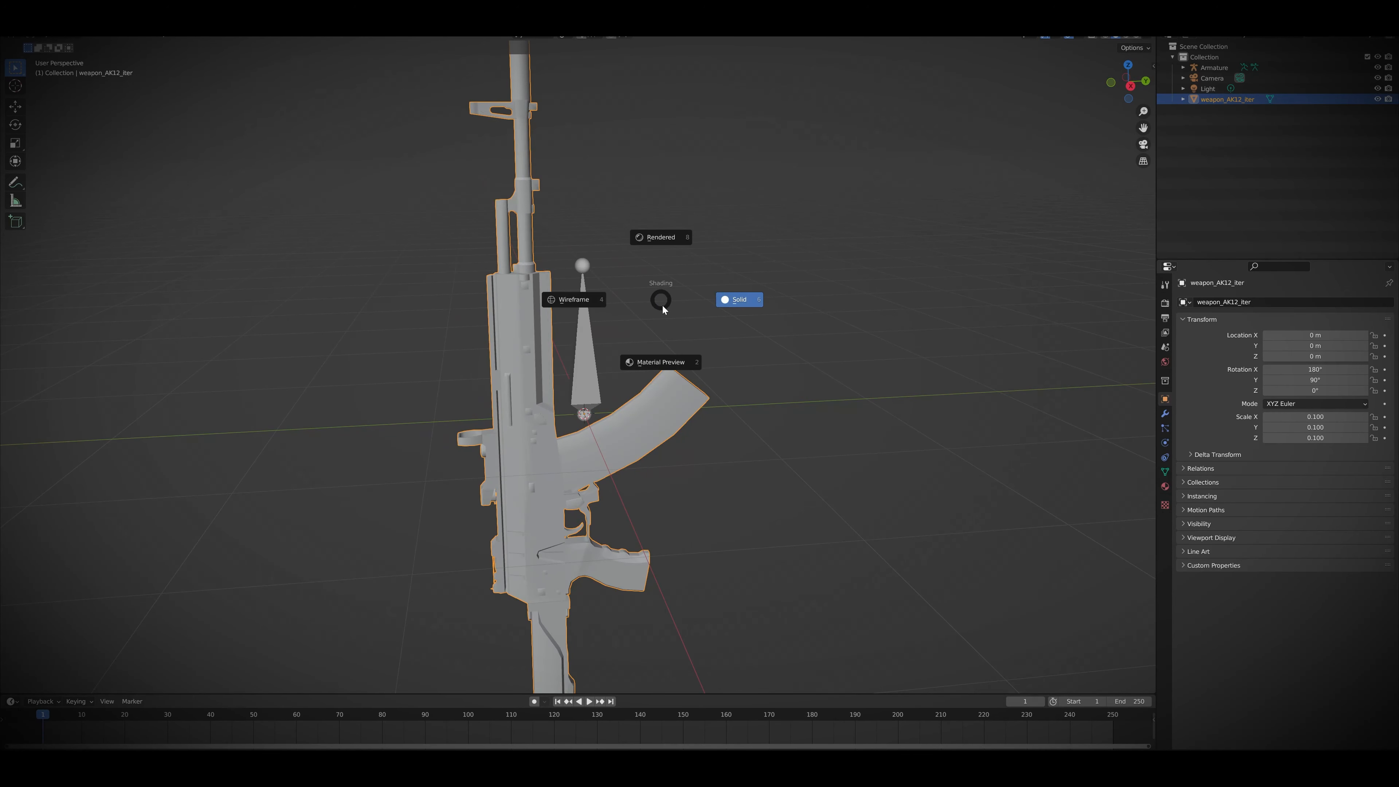
pyautogui.click(578, 300)
pyautogui.moveTo(584, 371); pyautogui.dragTo(584, 224)
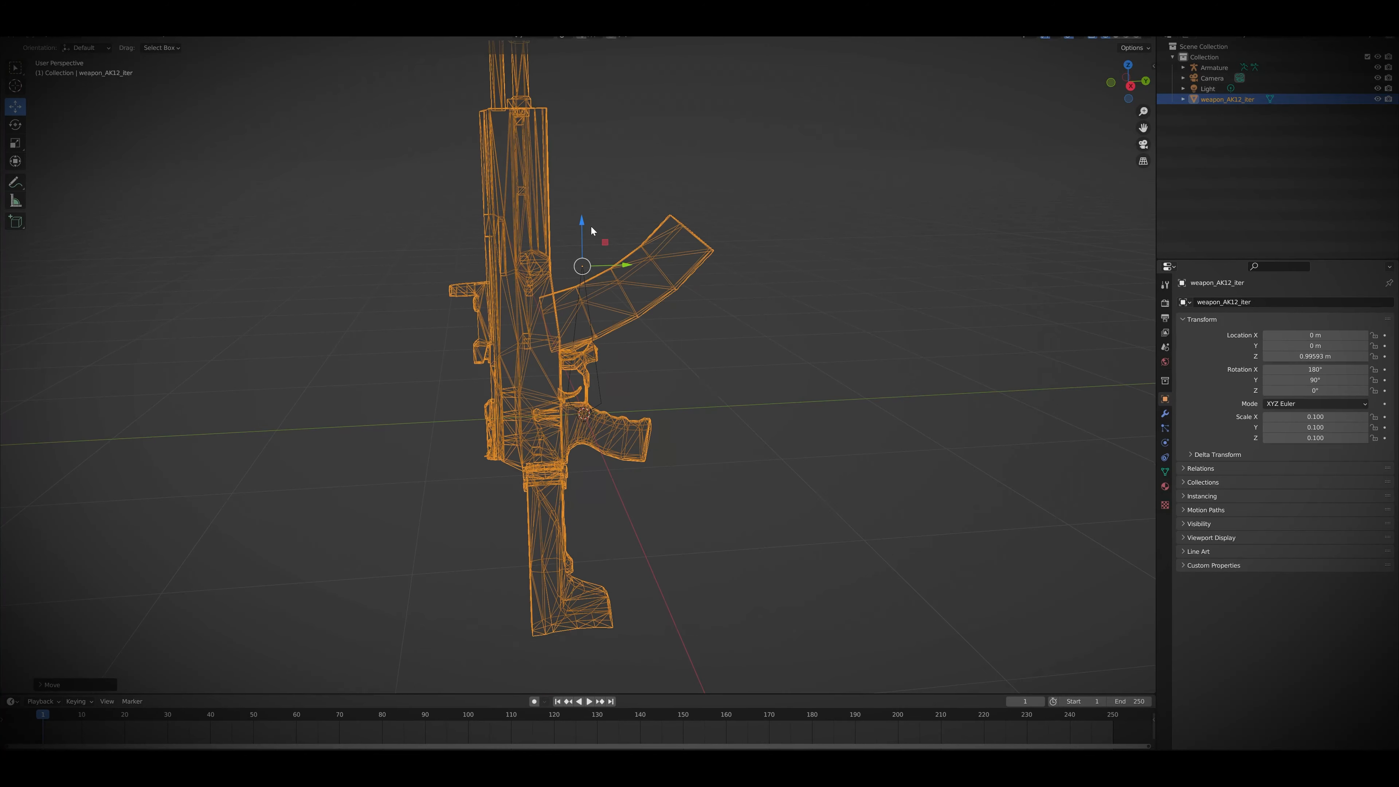
pyautogui.keyDown('shift'); pyautogui.moveTo(597, 242); pyautogui.dragTo(608, 390, button='middle'); pyautogui.keyUp('shift')
pyautogui.scroll(9, 610, 393)
pyautogui.moveTo(543, 558); pyautogui.dragTo(542, 553)
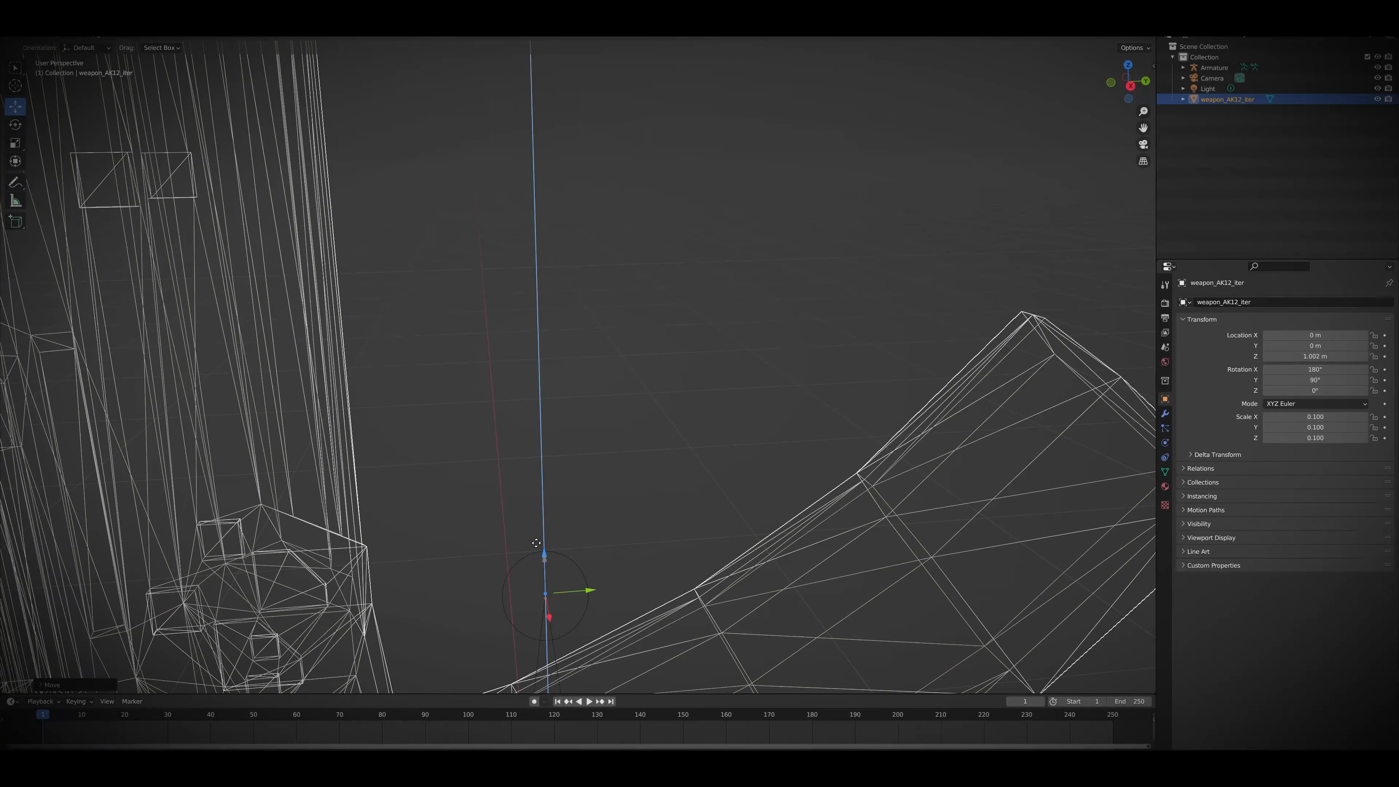
pyautogui.scroll(-9, 688, 546)
pyautogui.click(717, 544)
pyautogui.press('z')
pyautogui.click(823, 406)
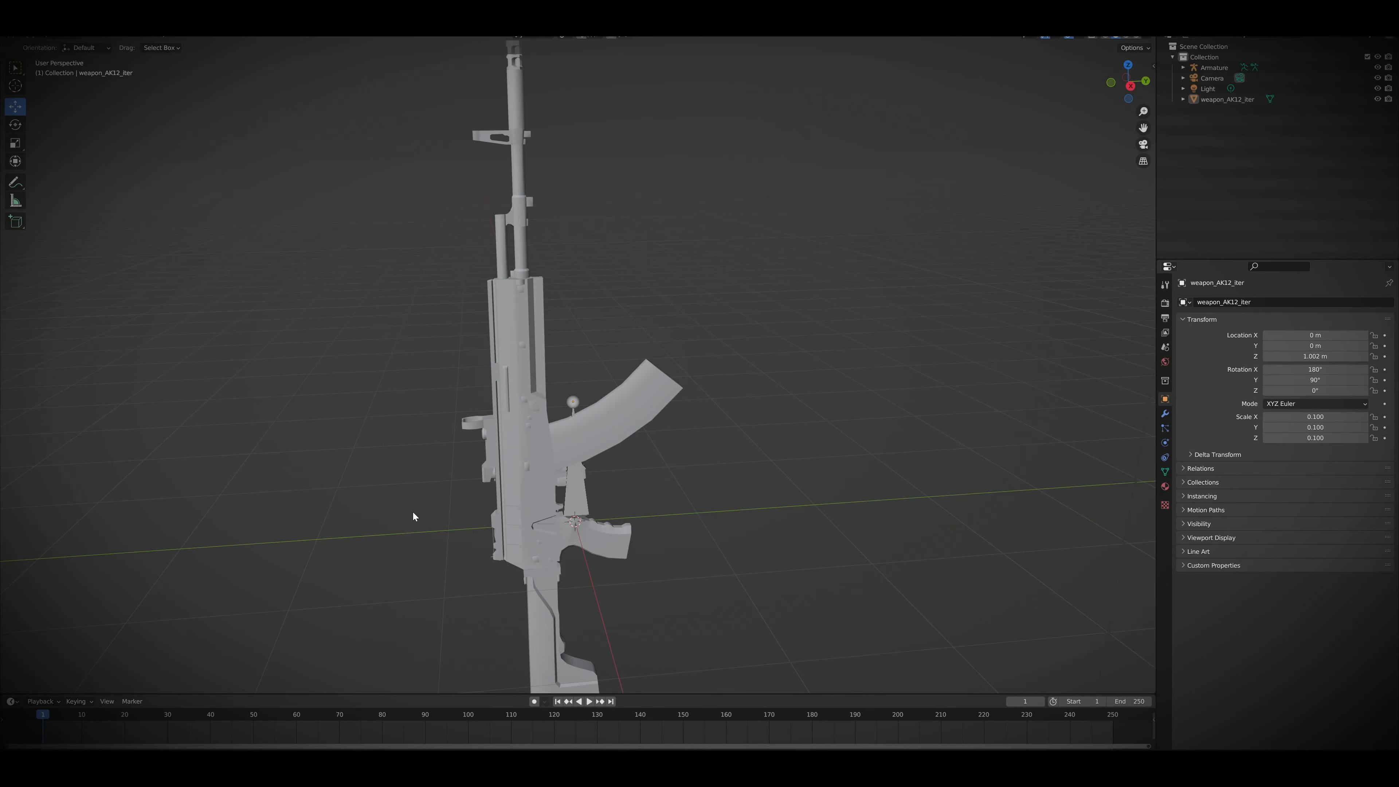
pyautogui.scroll(-2, 517, 424)
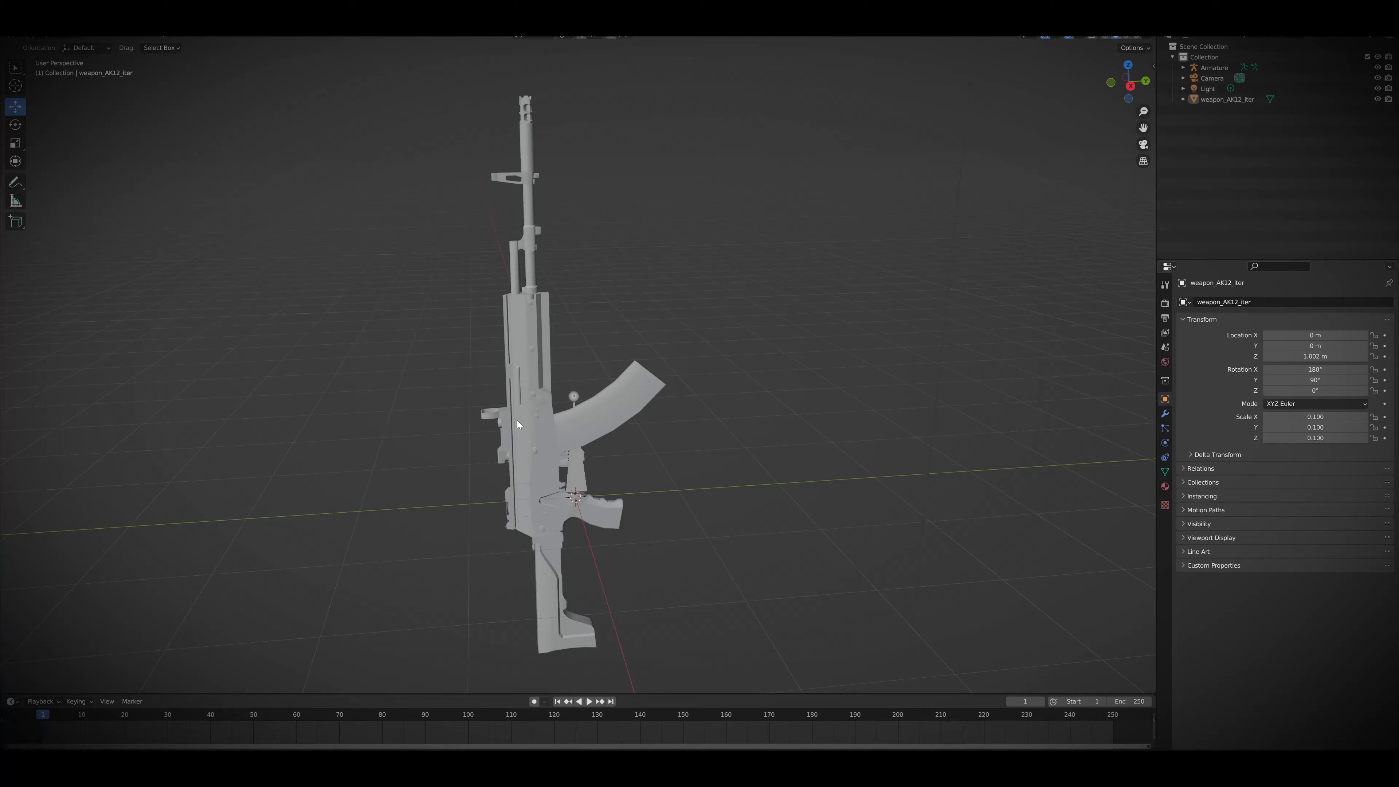
# Parent the rifle mesh to the armature from Pose Mode and return to Object Mode.
pyautogui.click(542, 403)
pyautogui.keyDown('shift'); pyautogui.click(576, 473); pyautogui.keyUp('shift')
pyautogui.click(57, 69)
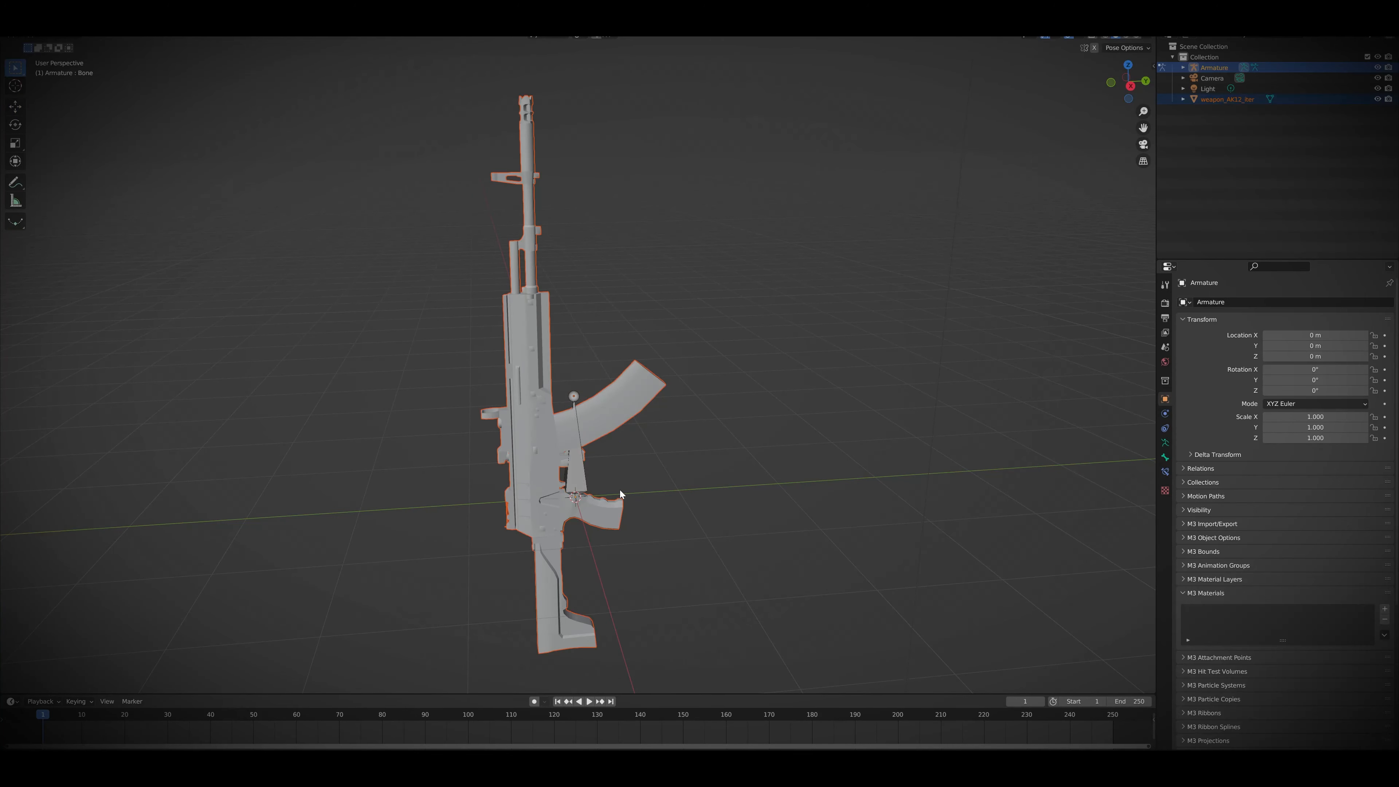
pyautogui.hotkey('ctrl', 'p')
pyautogui.click(645, 482)
pyautogui.hotkey('ctrl', 'Tab')
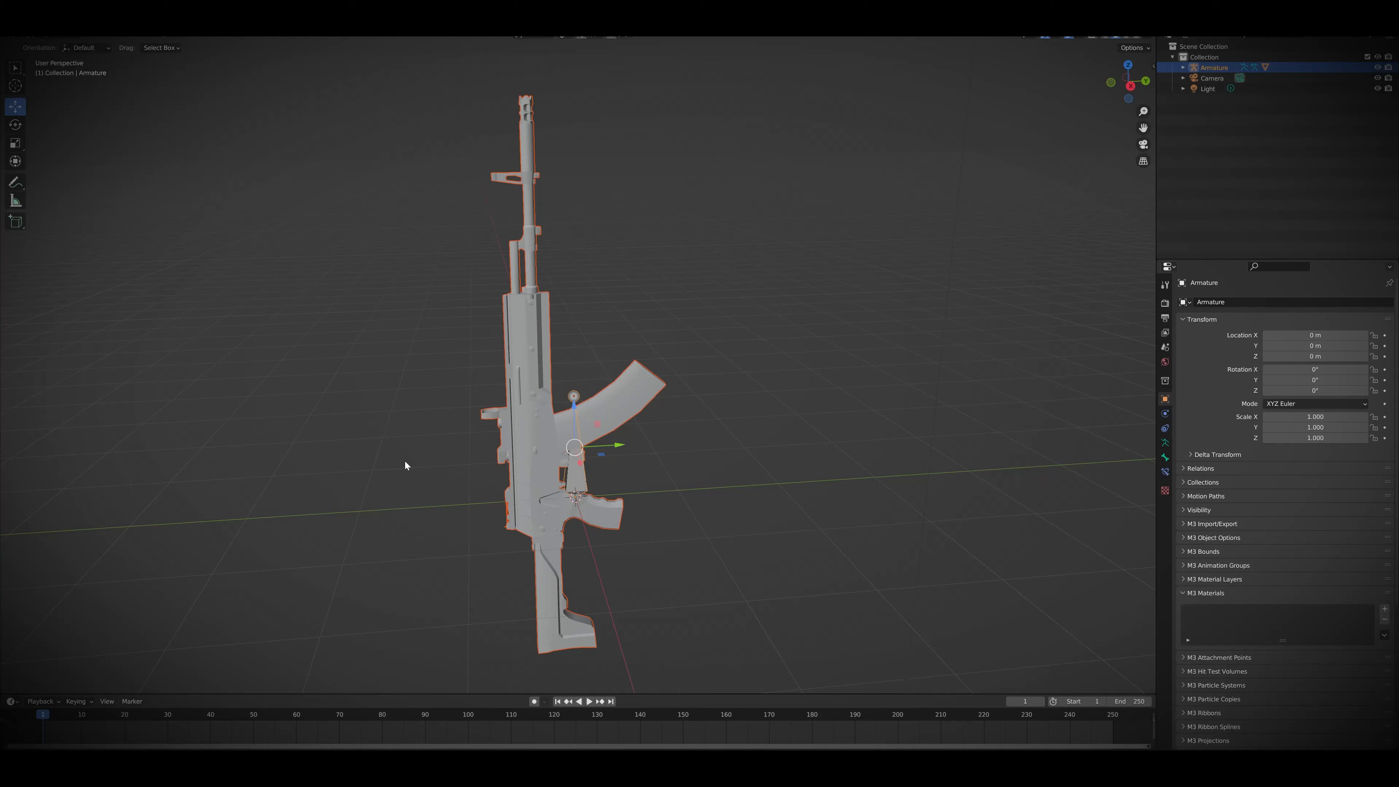
# Add an Edge Split modifier to the rifle mesh with Edge Angle disabled and Sharp Edges enabled.
pyautogui.click(579, 408)
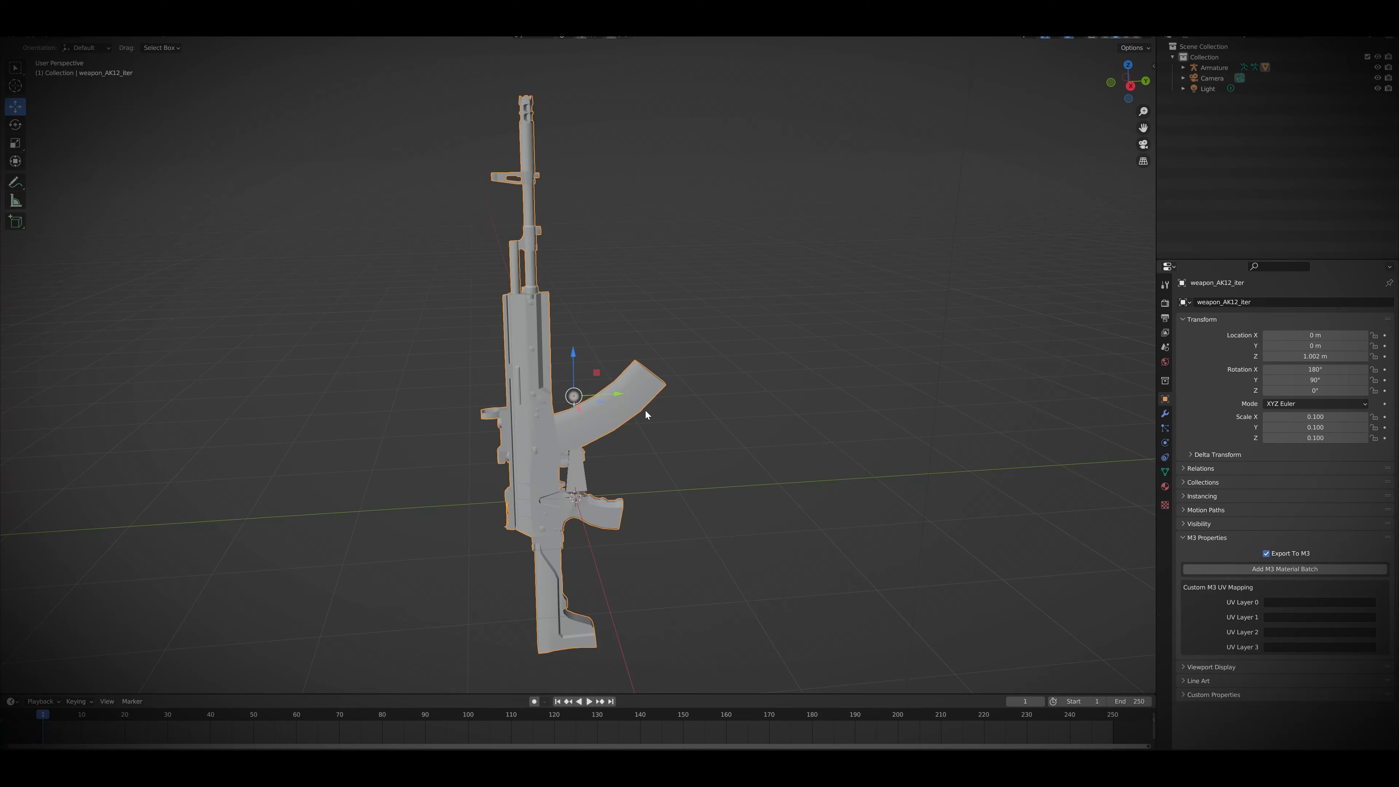
pyautogui.click(1165, 414)
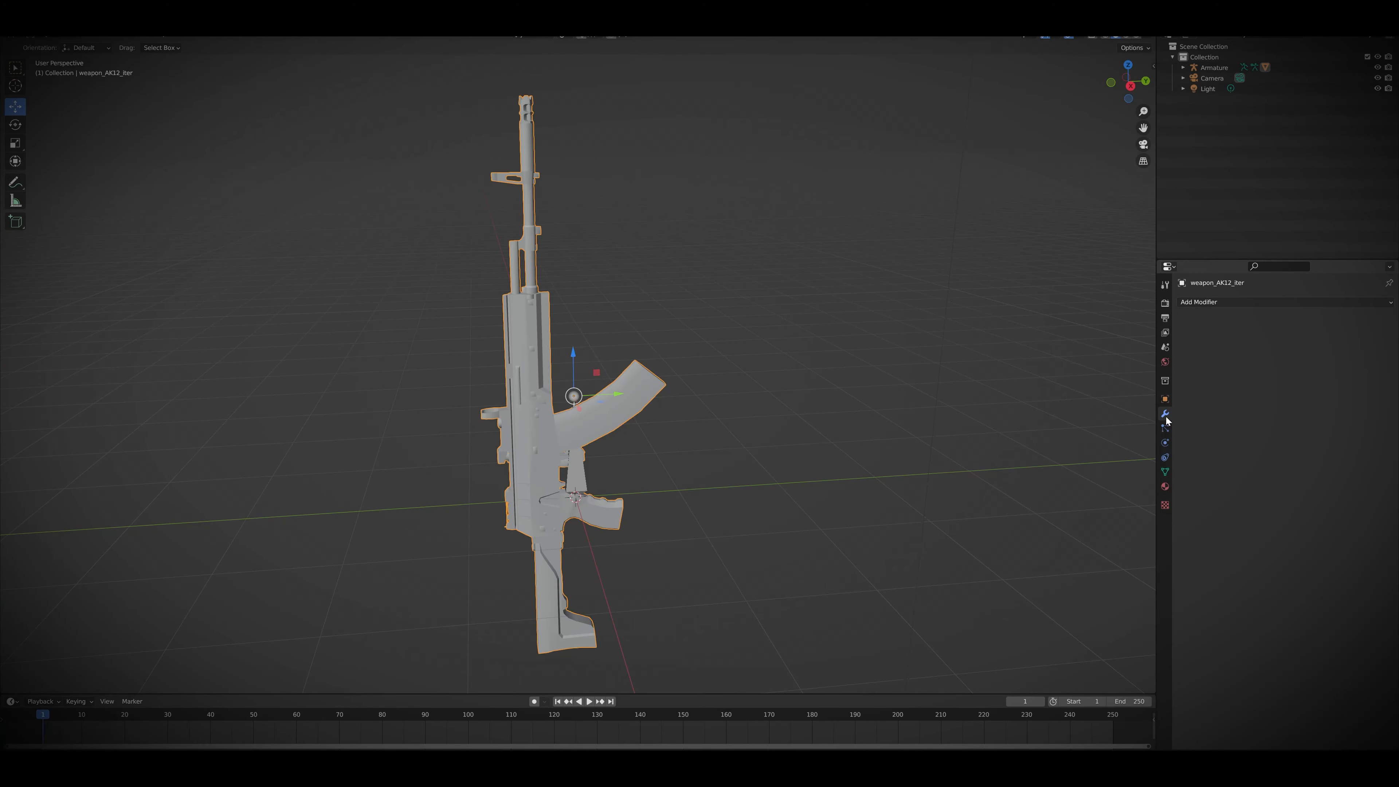
pyautogui.click(1226, 304)
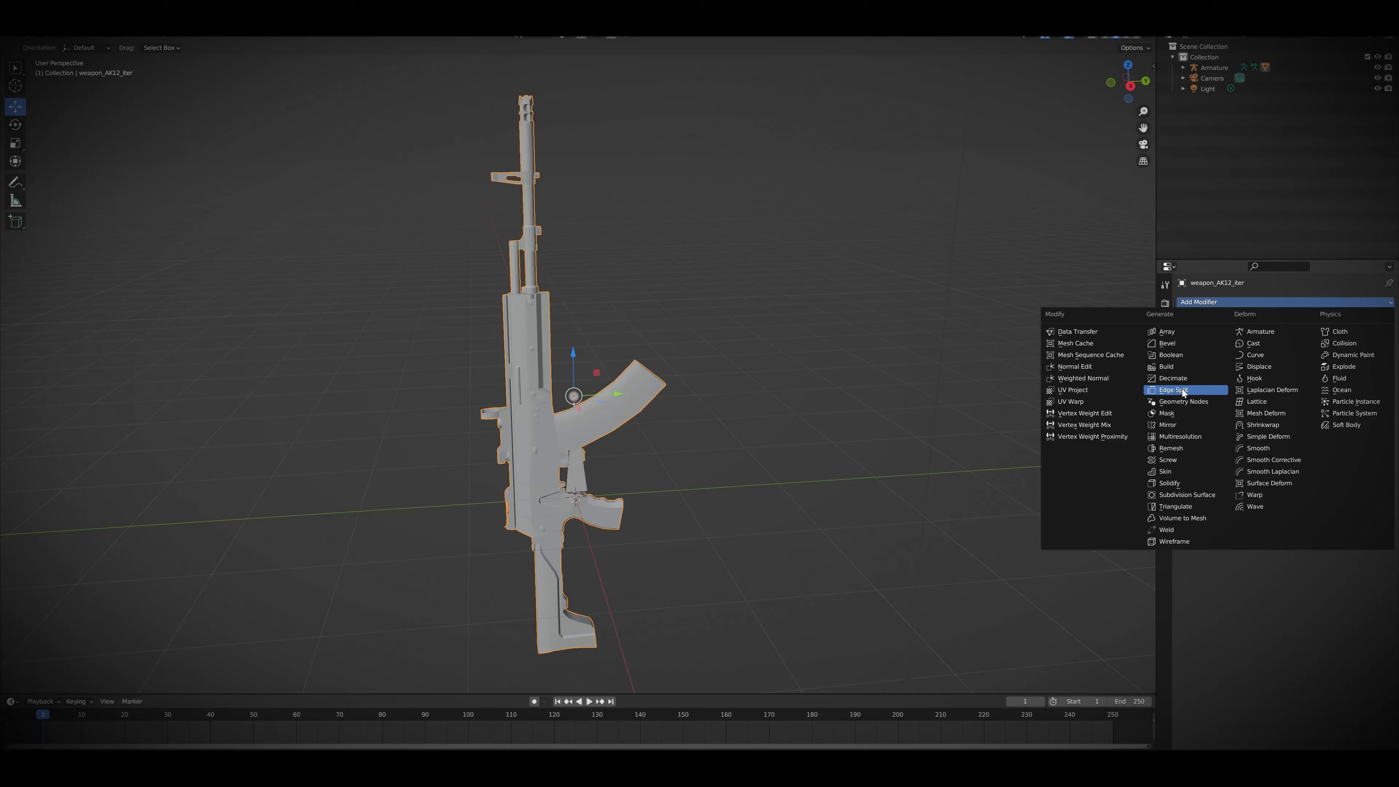
pyautogui.click(1221, 391)
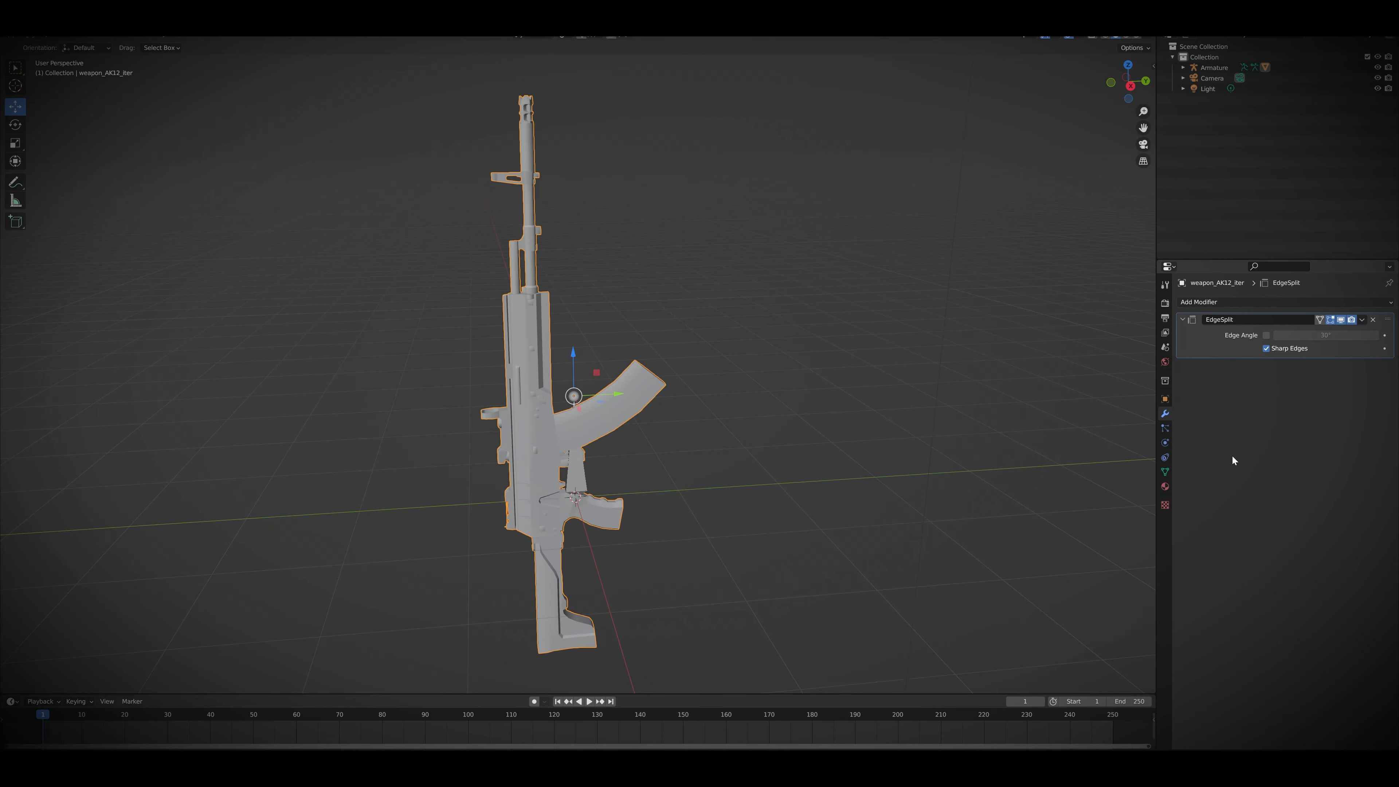
# Add a vertex group named Bone to the rifle mesh and assign all its vertices with a weight of 1.000.
pyautogui.click(1165, 472)
pyautogui.click(1384, 335)
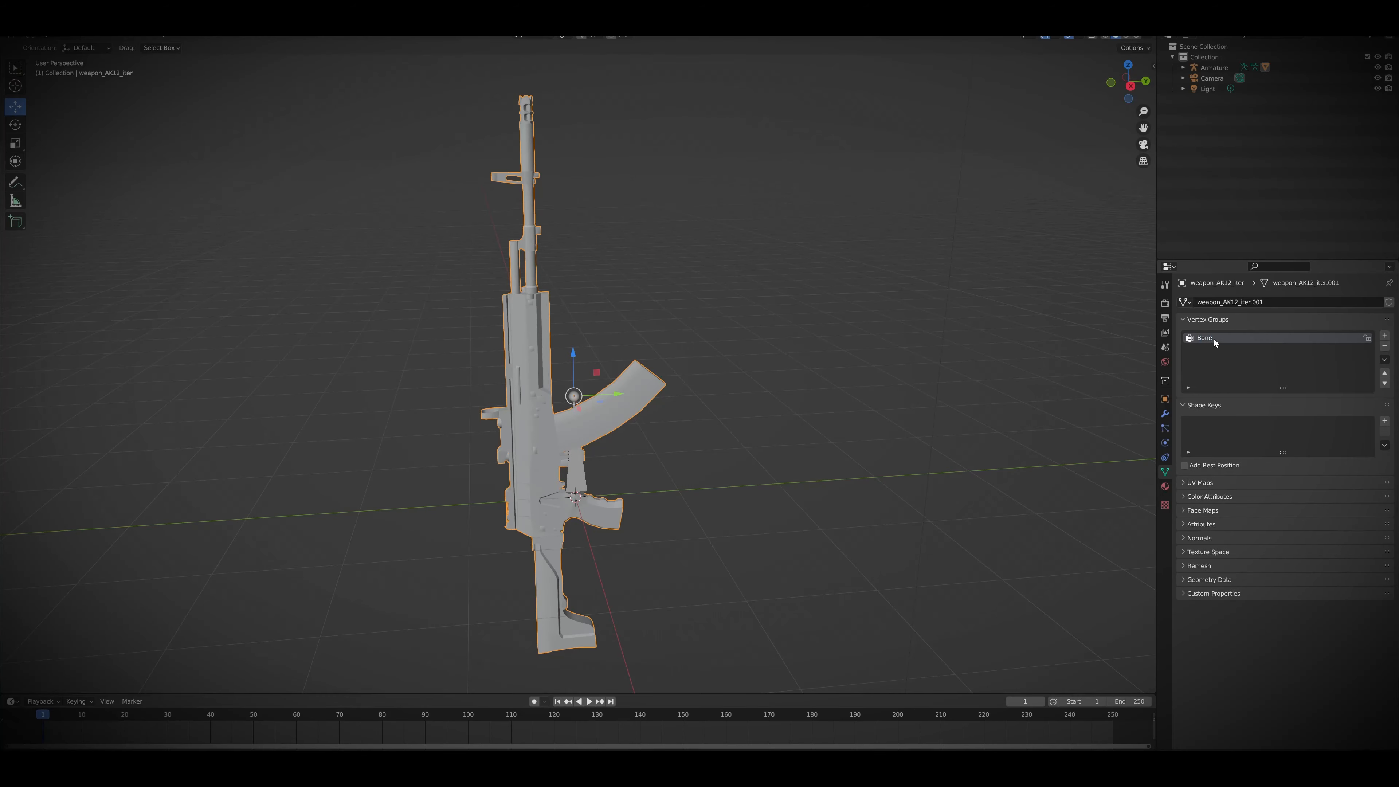
pyautogui.click(70, 37)
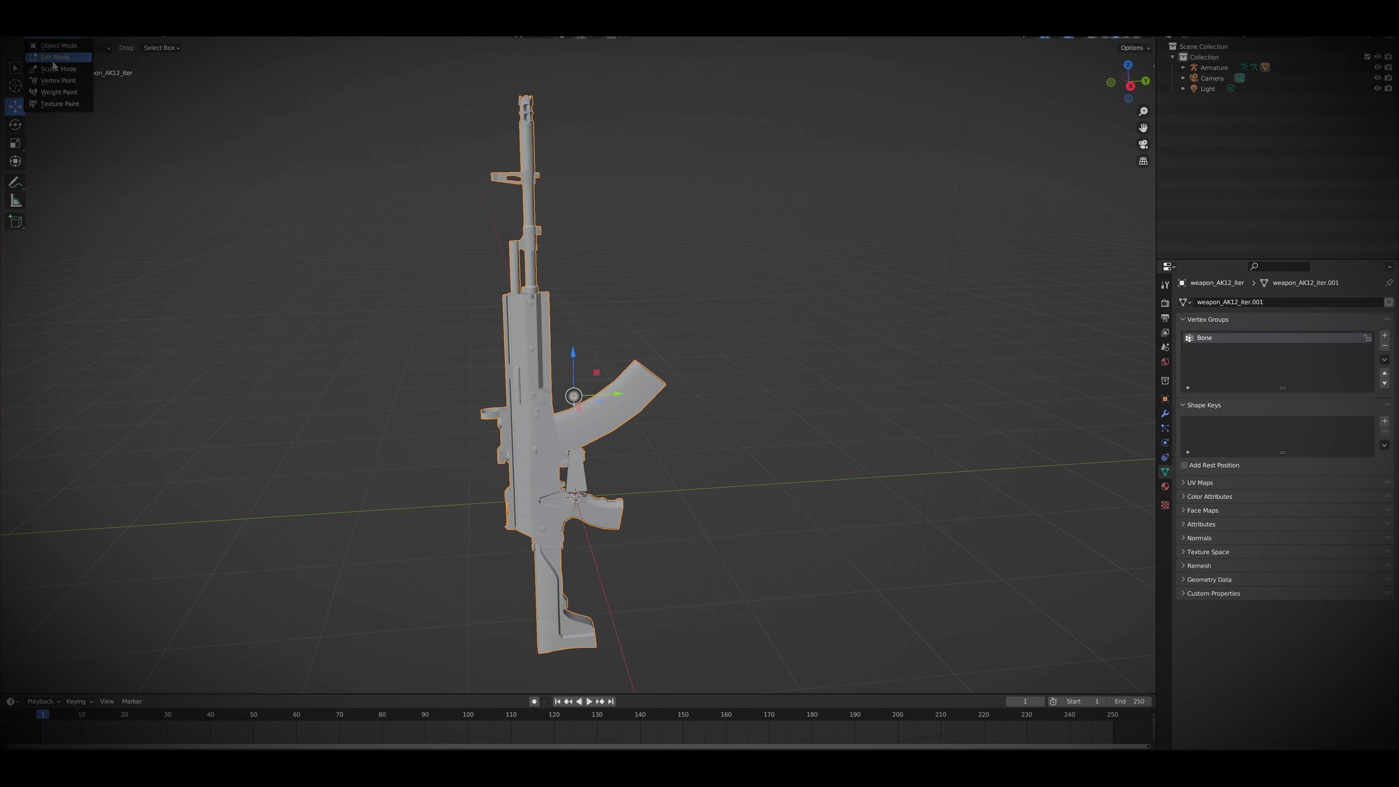
pyautogui.click(54, 60)
pyautogui.press('z')
pyautogui.click(686, 287)
pyautogui.scroll(-1, 693, 289)
pyautogui.scroll(-2, 693, 289)
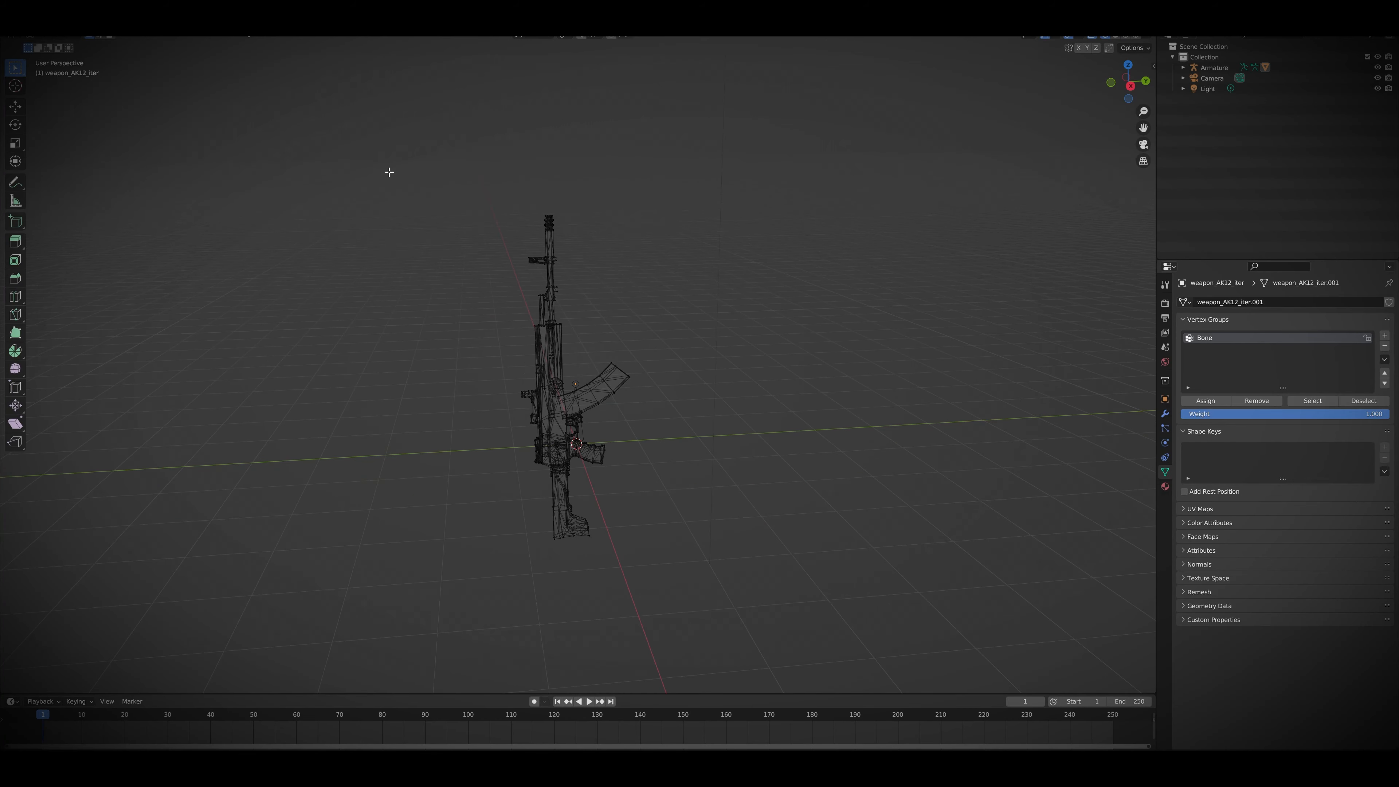
pyautogui.moveTo(387, 172); pyautogui.dragTo(868, 667)
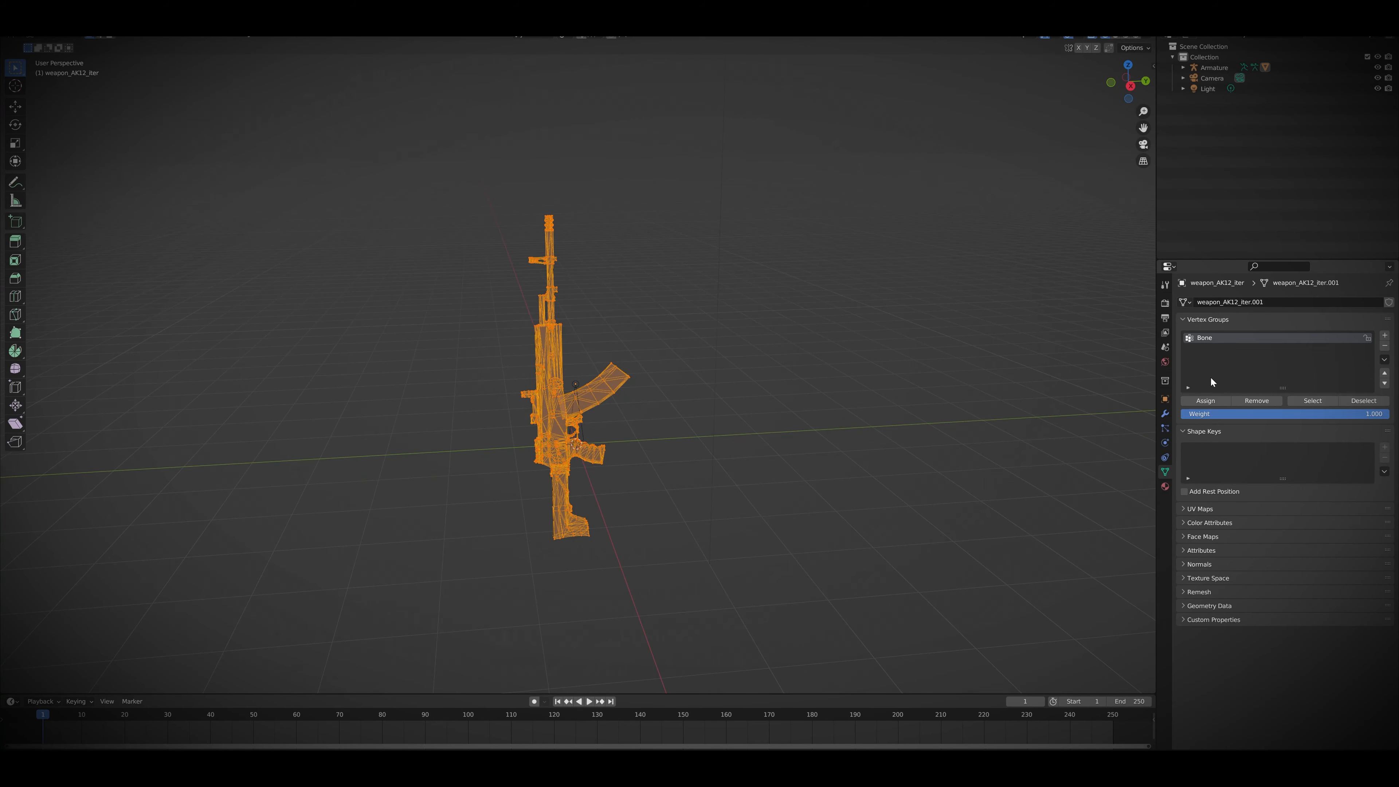
# Return the rifle mesh to Object Mode with solid shading and clear the selection.
pyautogui.click(69, 36)
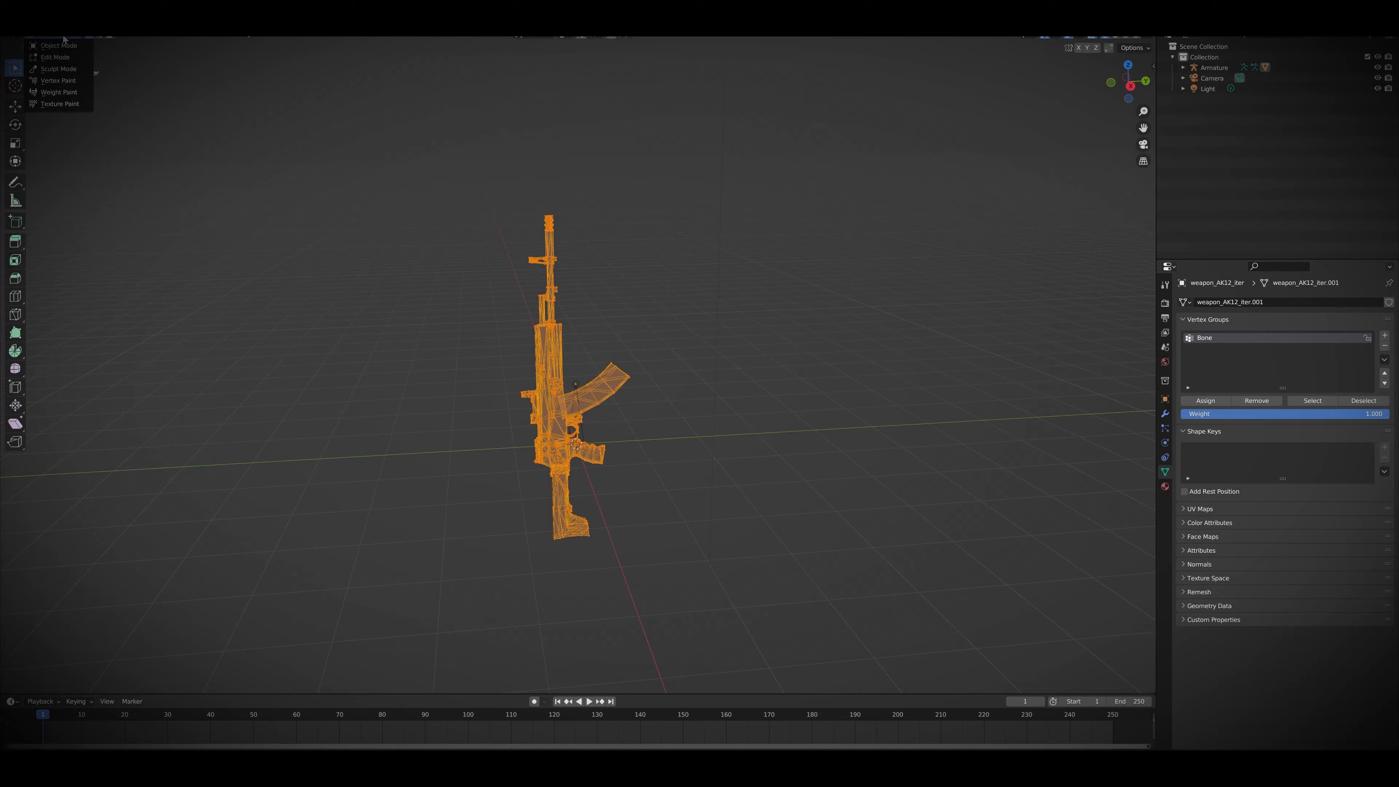
pyautogui.click(53, 49)
pyautogui.press('z')
pyautogui.click(621, 299)
pyautogui.click(276, 262)
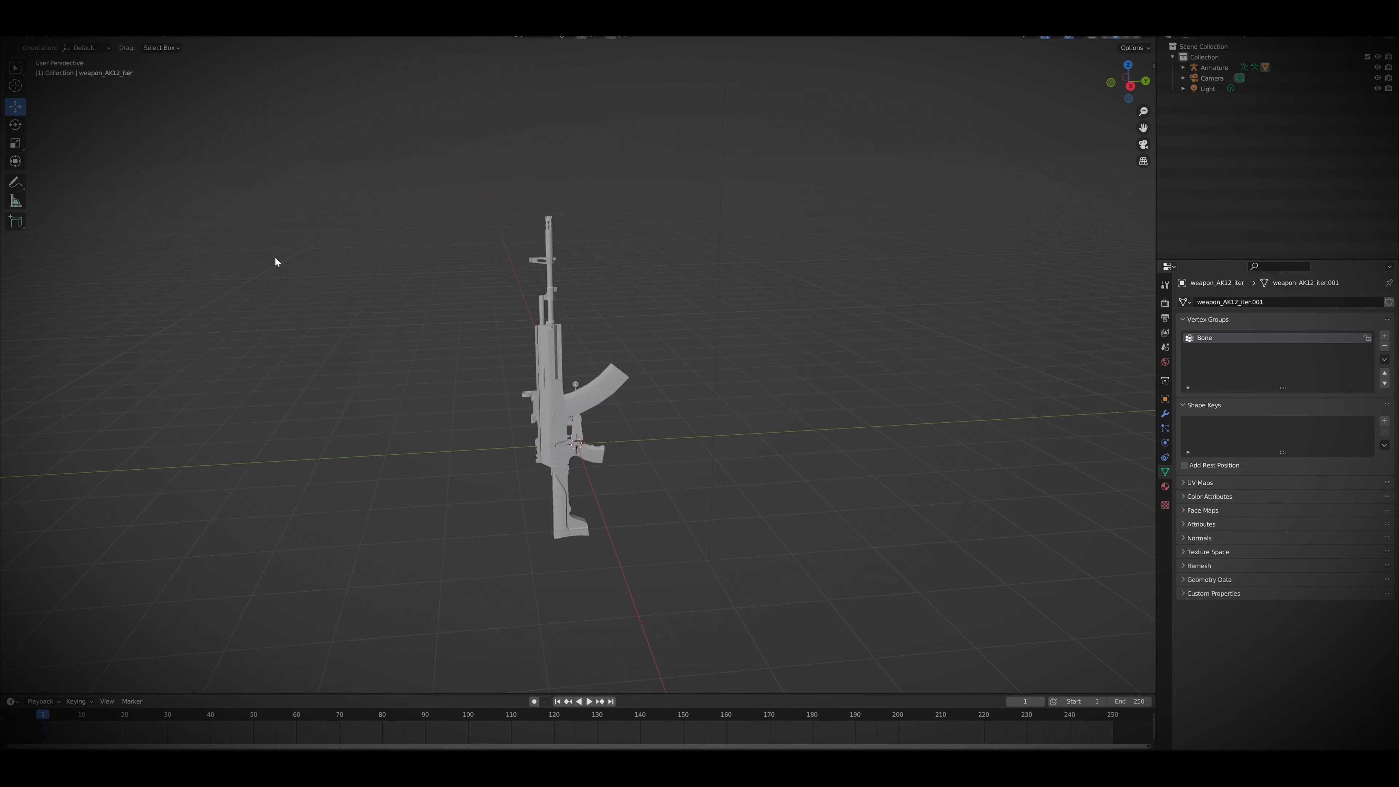
# Examine the rifle's Bone vertex group weights in Weight Paint mode and go back to Object Mode.
pyautogui.click(69, 36)
pyautogui.click(54, 85)
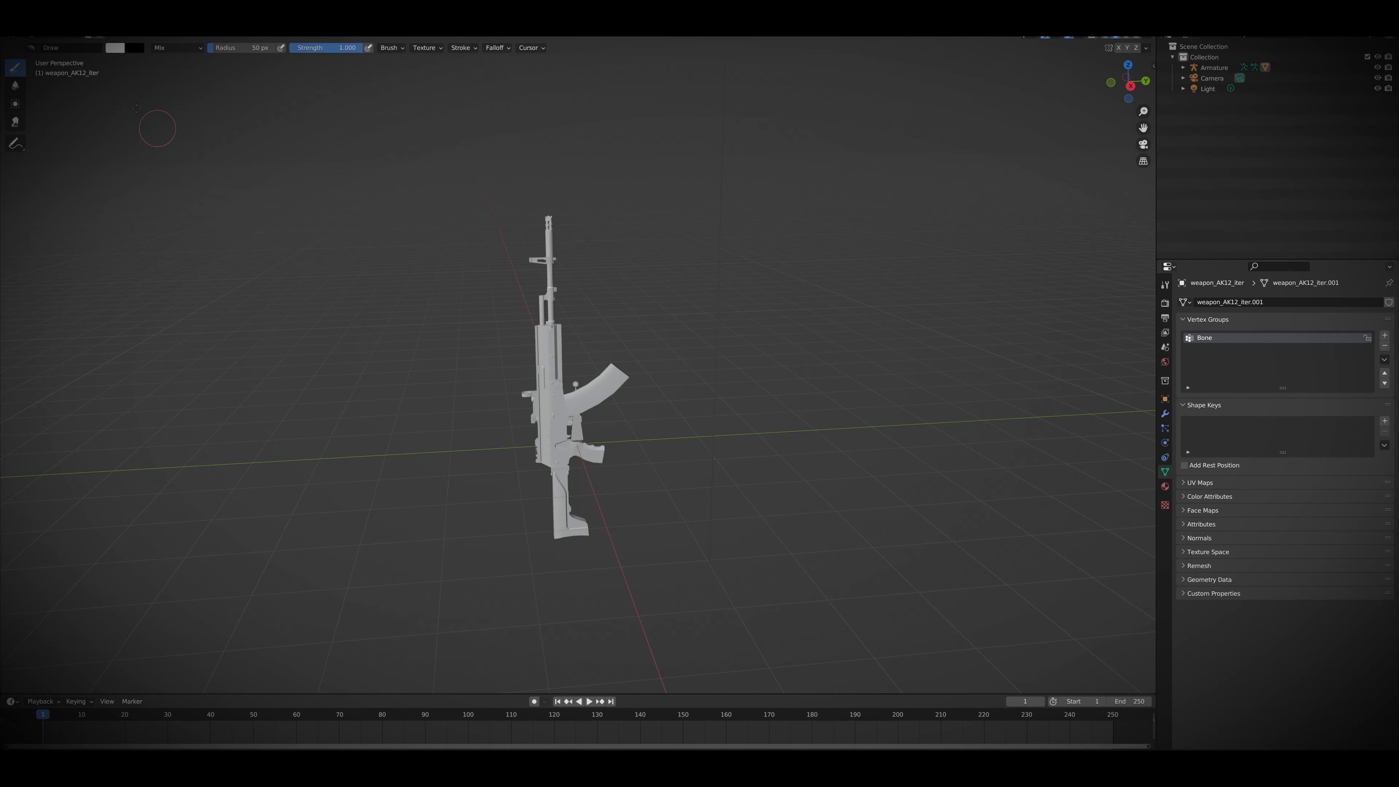
pyautogui.click(58, 38)
pyautogui.click(55, 98)
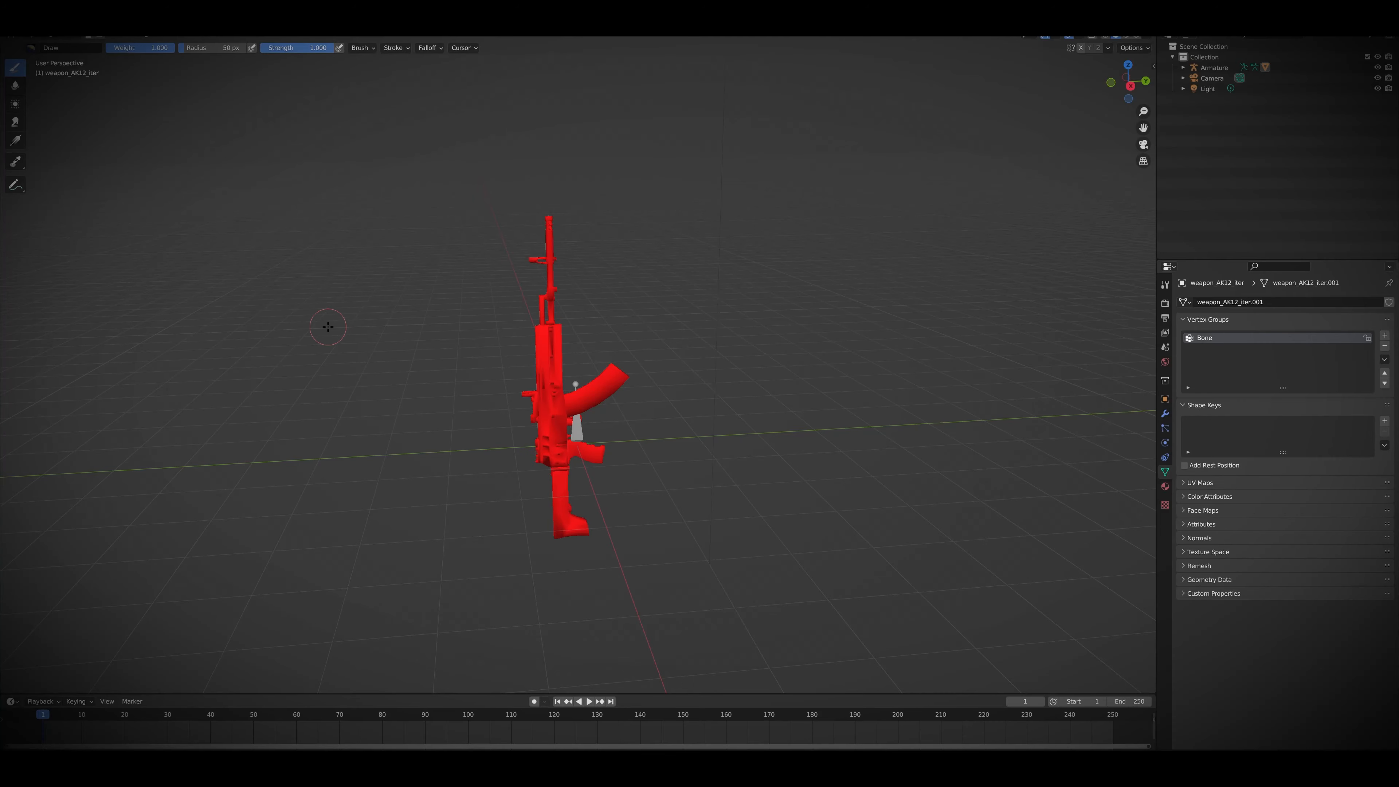
pyautogui.press('KP_1')
pyautogui.moveTo(335, 343)
pyautogui.mouseDown(button='middle')
pyautogui.moveTo(463, 395)
pyautogui.moveTo(562, 391)
pyautogui.moveTo(221, 360)
pyautogui.moveTo(233, 387)
pyautogui.moveTo(201, 239)
pyautogui.mouseUp(button='middle')
pyautogui.click(59, 35)
pyautogui.click(67, 49)
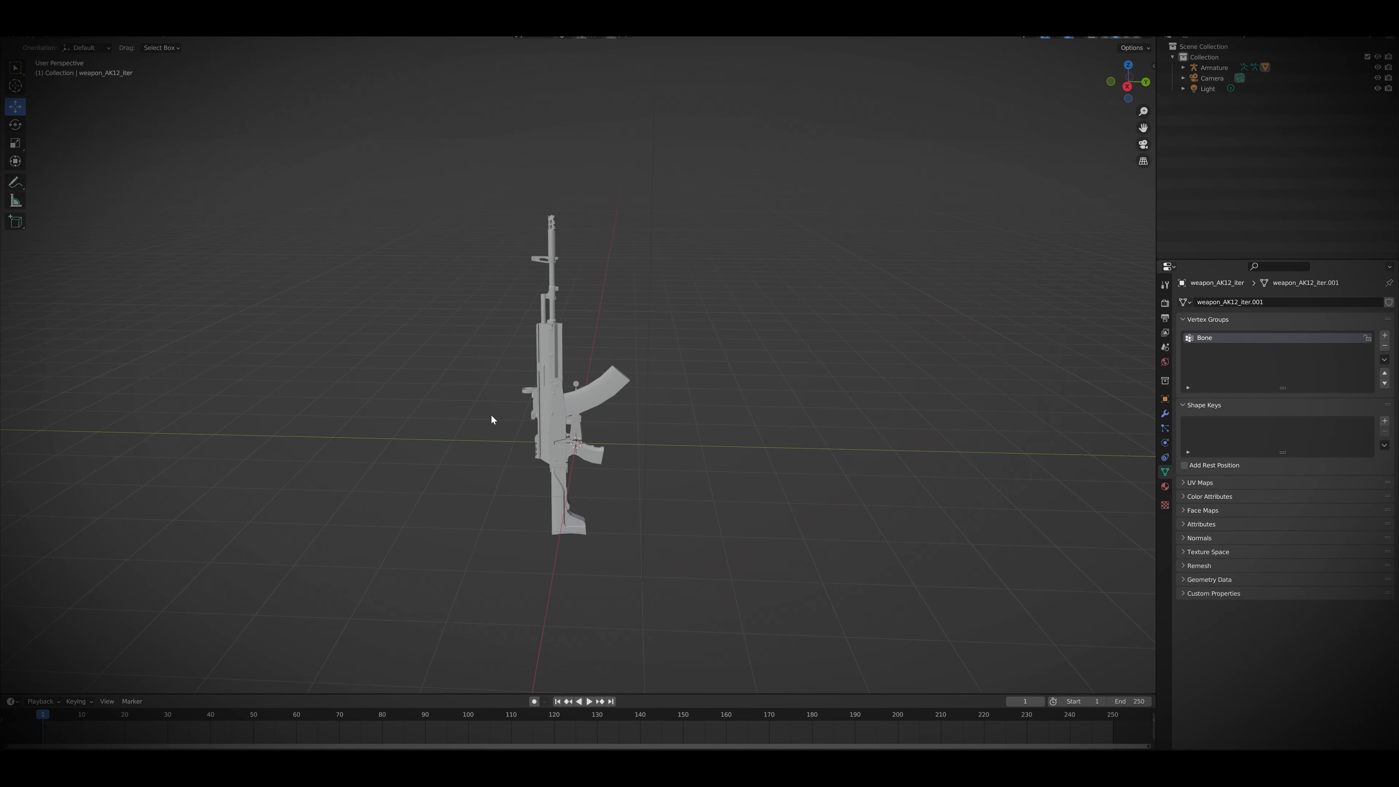
# Rename the armature object as ak12.
pyautogui.scroll(2, 491, 419)
pyautogui.moveTo(669, 409); pyautogui.dragTo(712, 407, button='middle')
pyautogui.click(1183, 68)
pyautogui.doubleClick(1209, 68)
pyautogui.write('ak12')
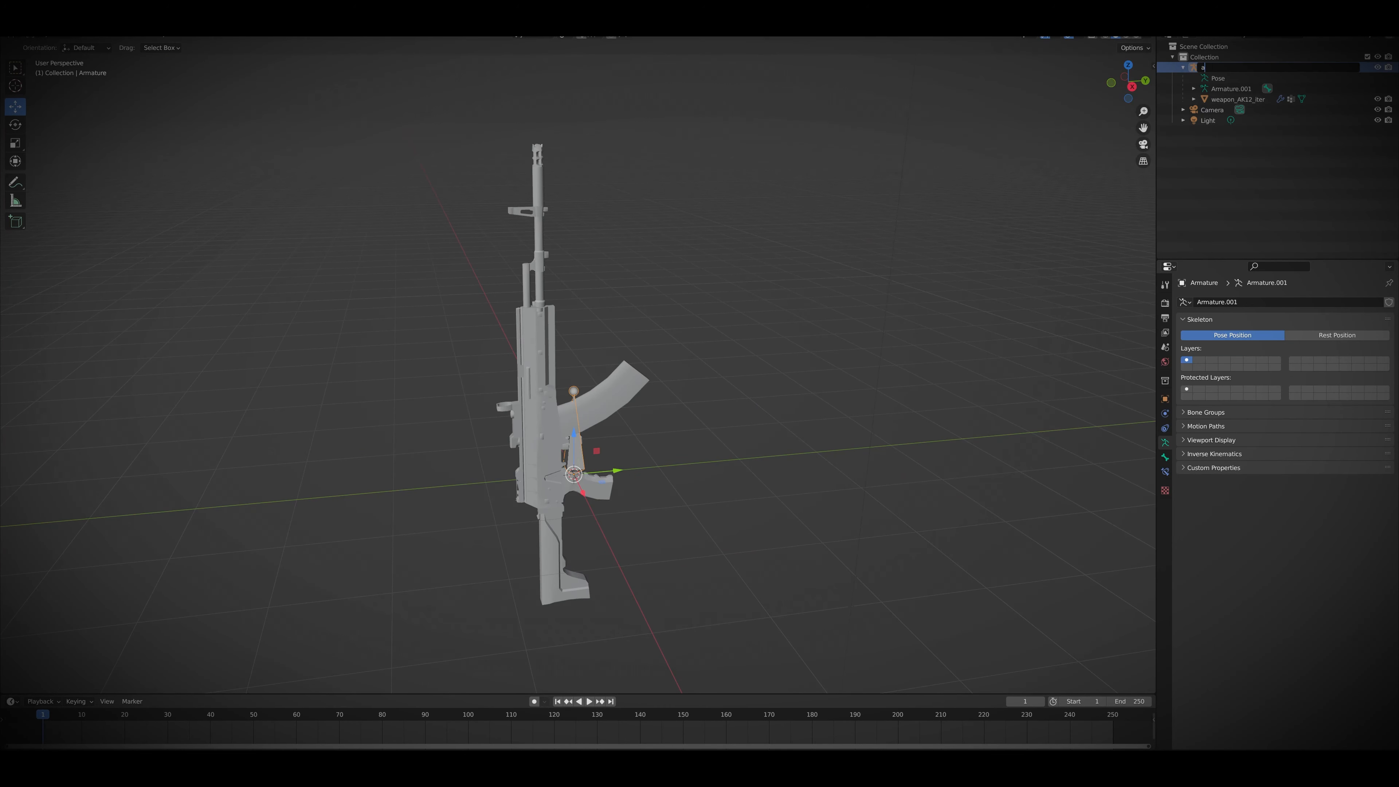
pyautogui.press('Return')
# Add a Standard M3 material named ak12_M to the ak12 armature.
pyautogui.click(1165, 399)
pyautogui.click(1384, 550)
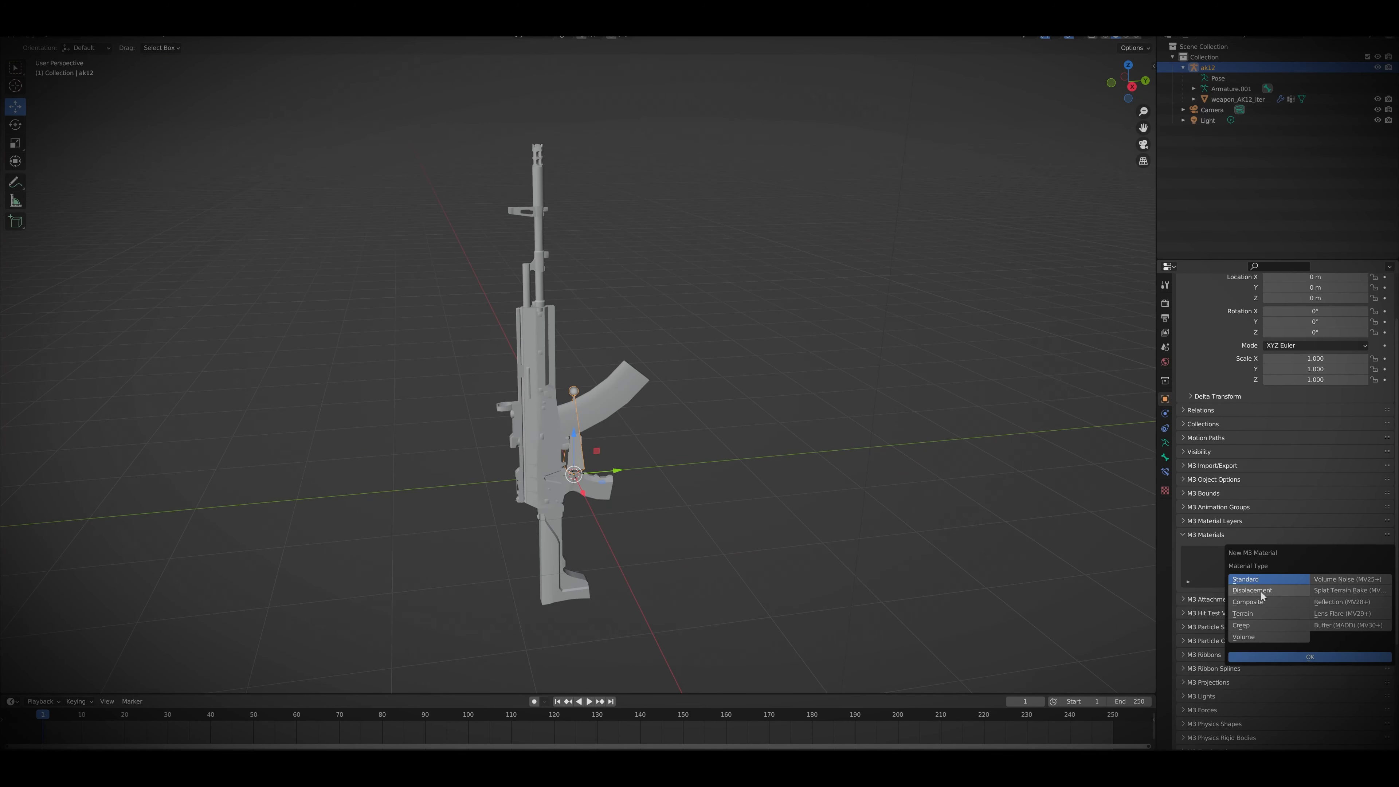
pyautogui.click(1267, 592)
pyautogui.scroll(-2, 1322, 578)
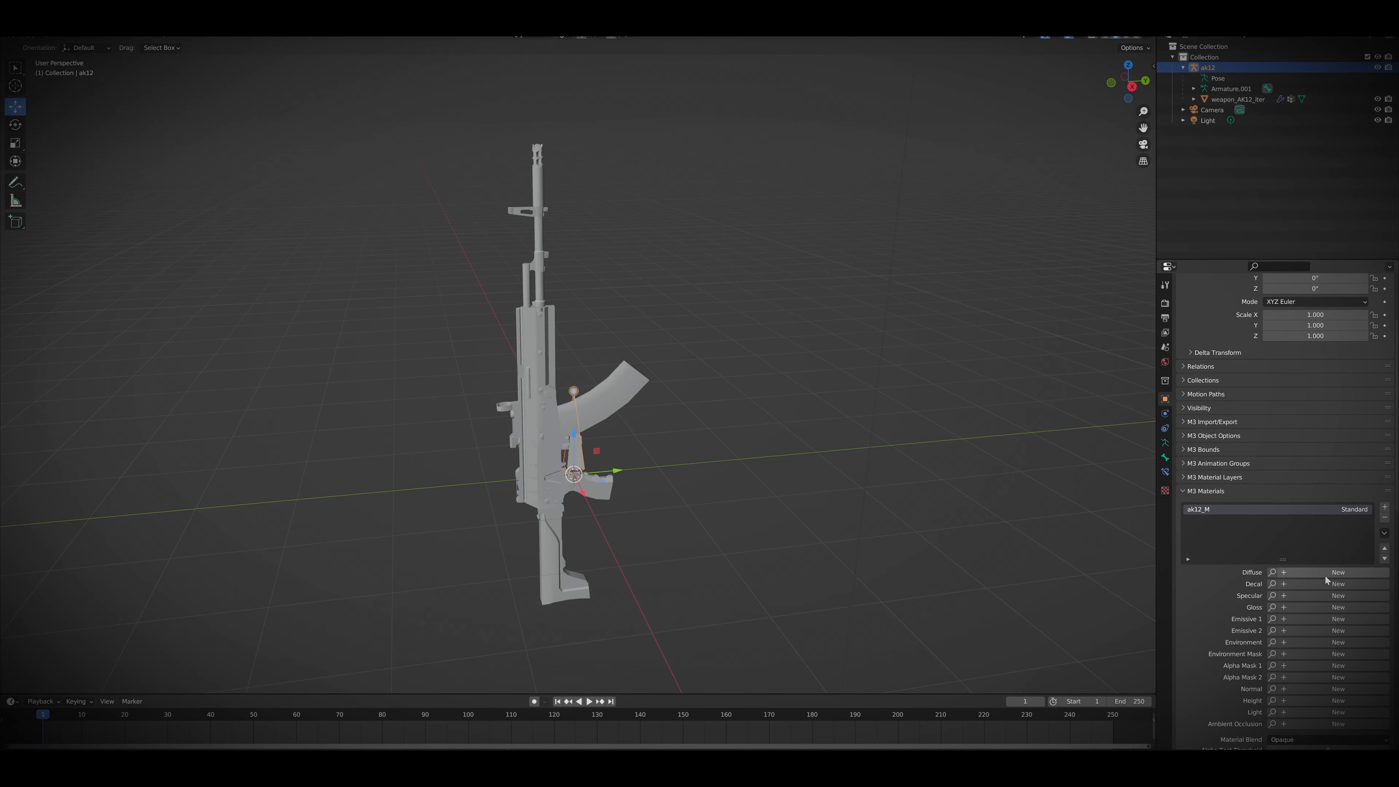
# Create the material's Diffuse and Specular layers and name them ak12_diffuse and ak12_specular.
pyautogui.click(1325, 575)
pyautogui.click(1224, 478)
pyautogui.doubleClick(1226, 497)
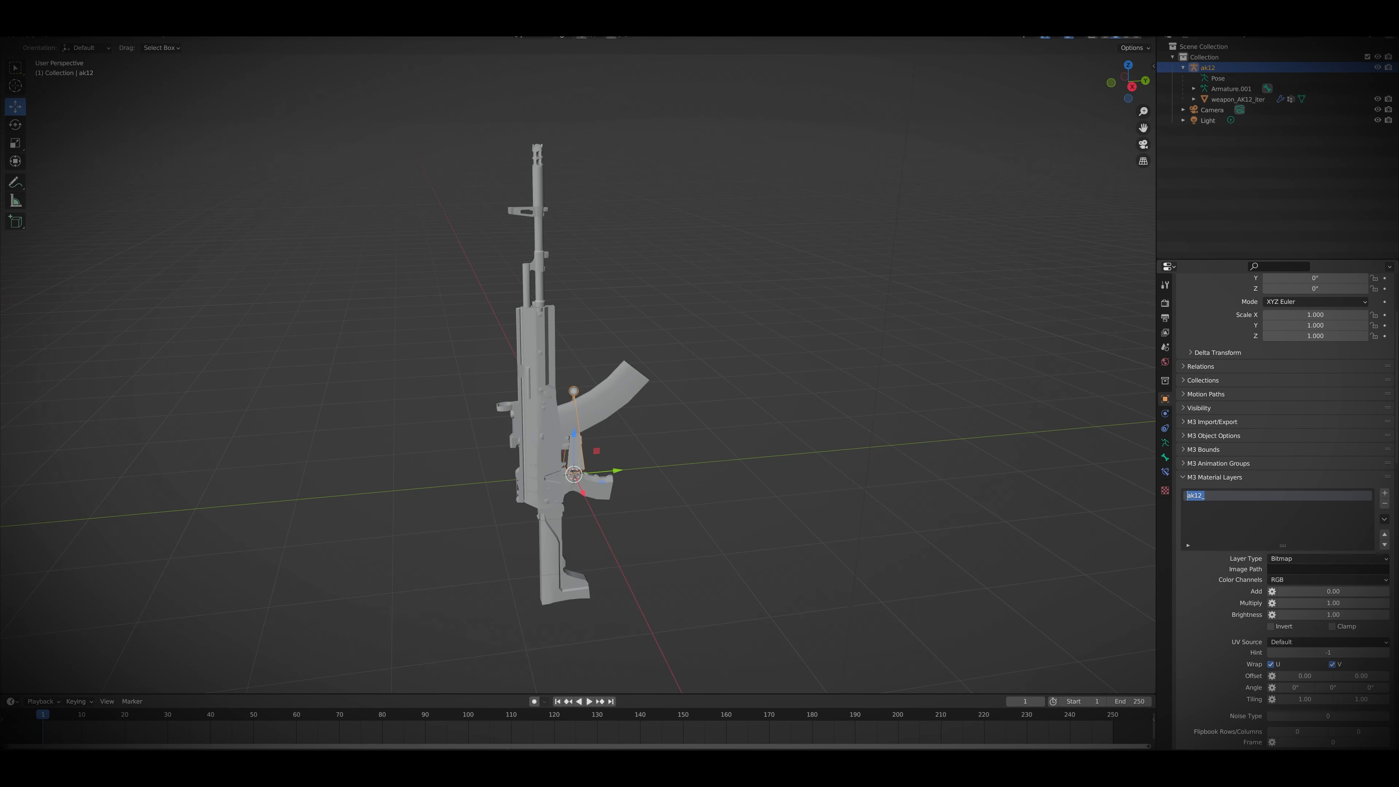
pyautogui.scroll(-9, 1224, 571)
pyautogui.click(1271, 624)
pyautogui.scroll(5, 1197, 500)
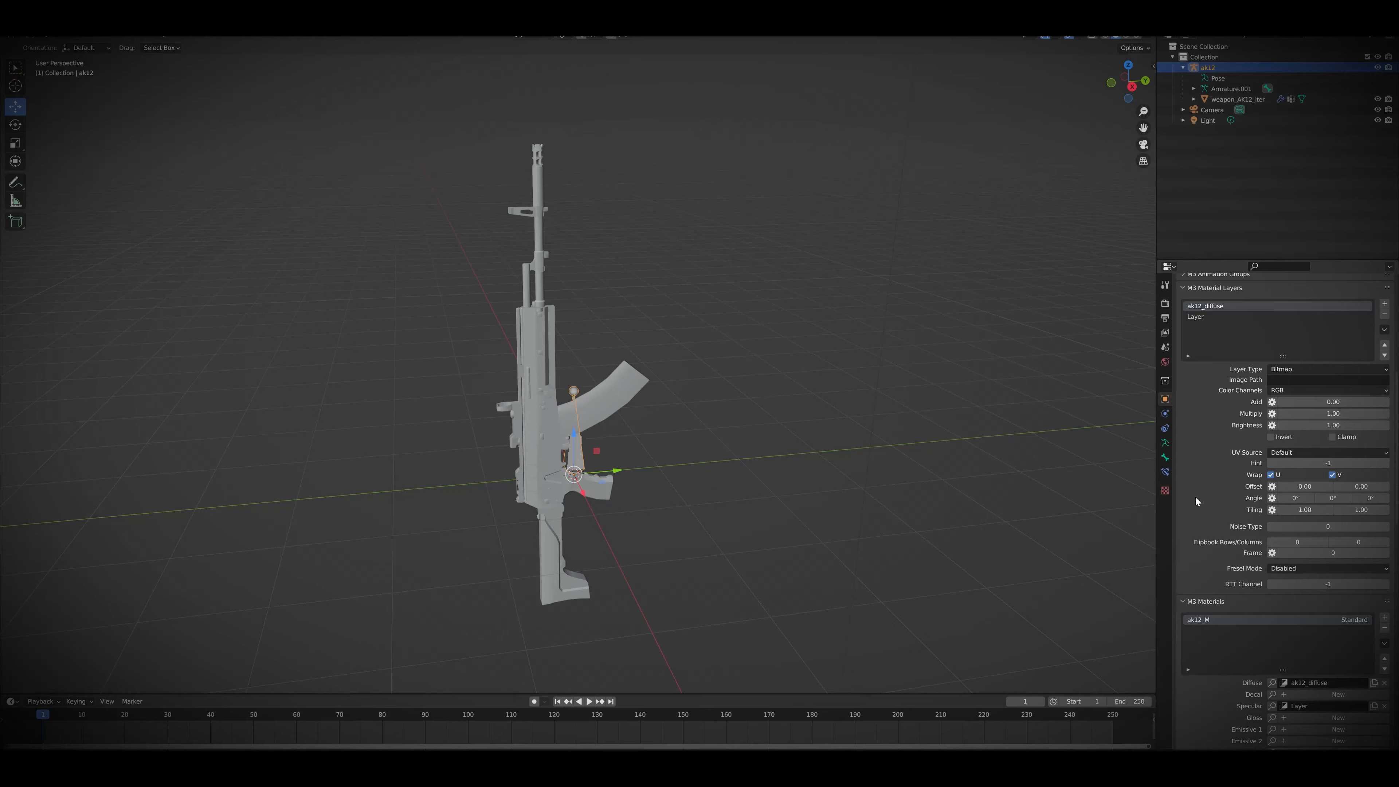
pyautogui.doubleClick(1198, 391)
pyautogui.scroll(-2, 1218, 424)
pyautogui.scroll(-3, 597, 369)
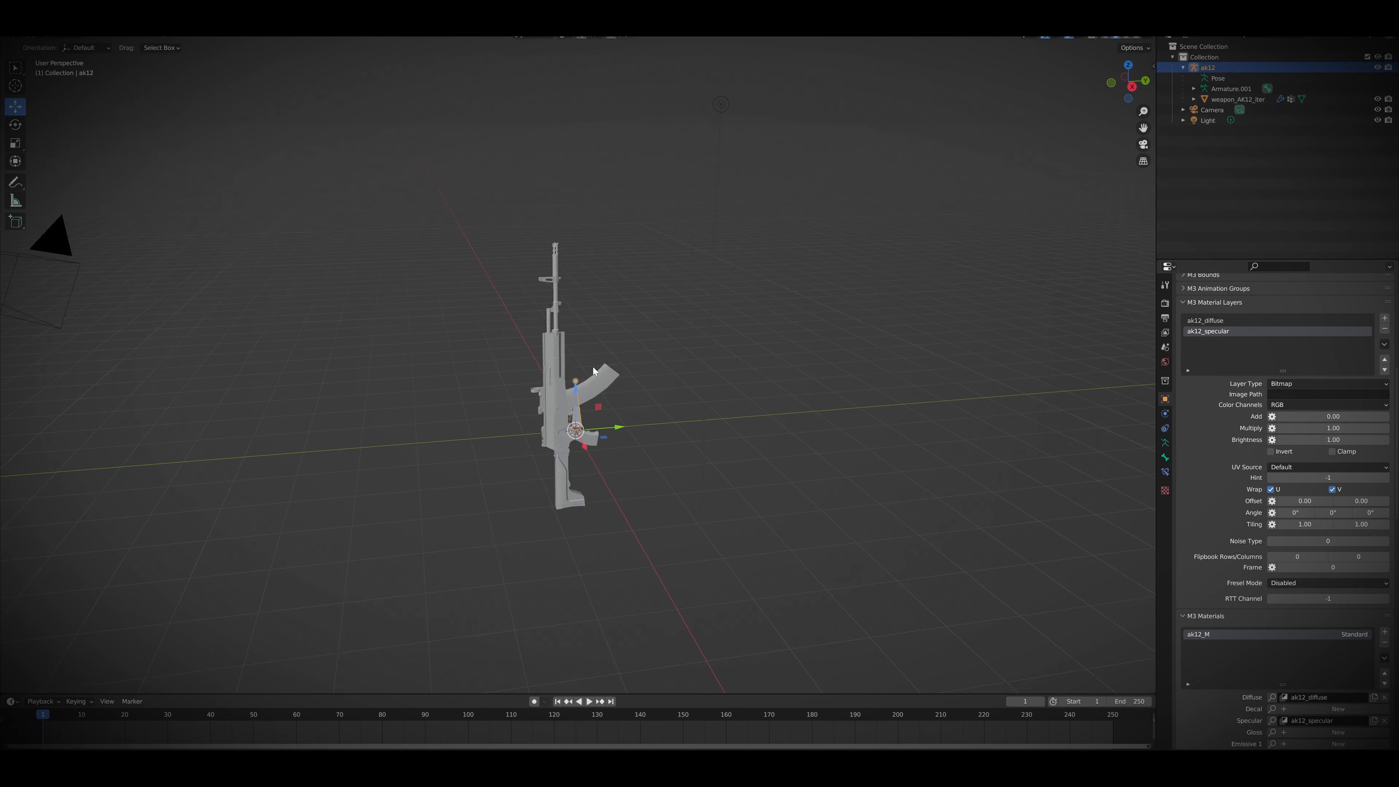
# Create the material's Gloss and Environment layers and name them ak12_gloss and ak12_env.
pyautogui.scroll(3, 596, 368)
pyautogui.scroll(-5, 1289, 553)
pyautogui.click(1292, 588)
pyautogui.scroll(5, 1236, 541)
pyautogui.doubleClick(1205, 342)
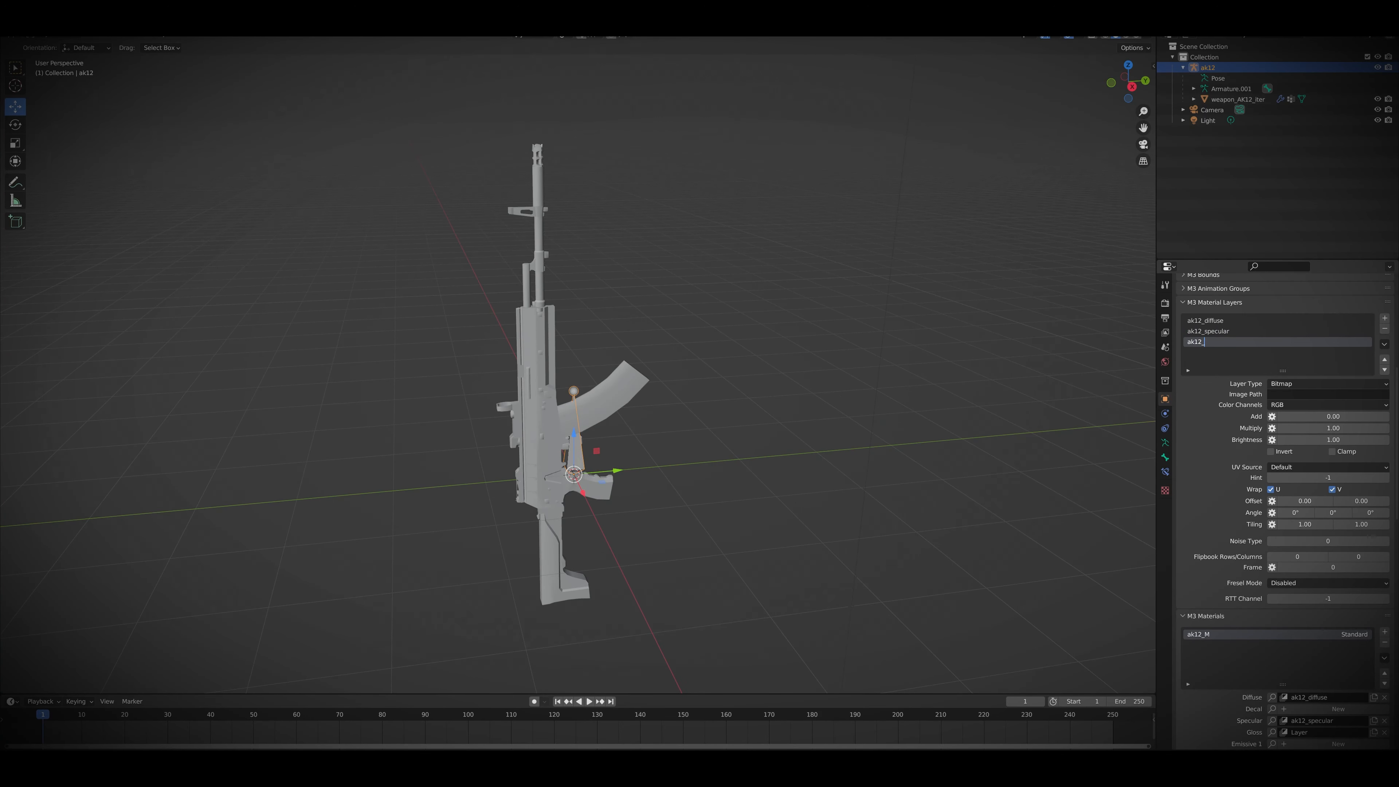
pyautogui.scroll(-6, 1215, 347)
pyautogui.click(1333, 566)
pyautogui.scroll(6, 1234, 530)
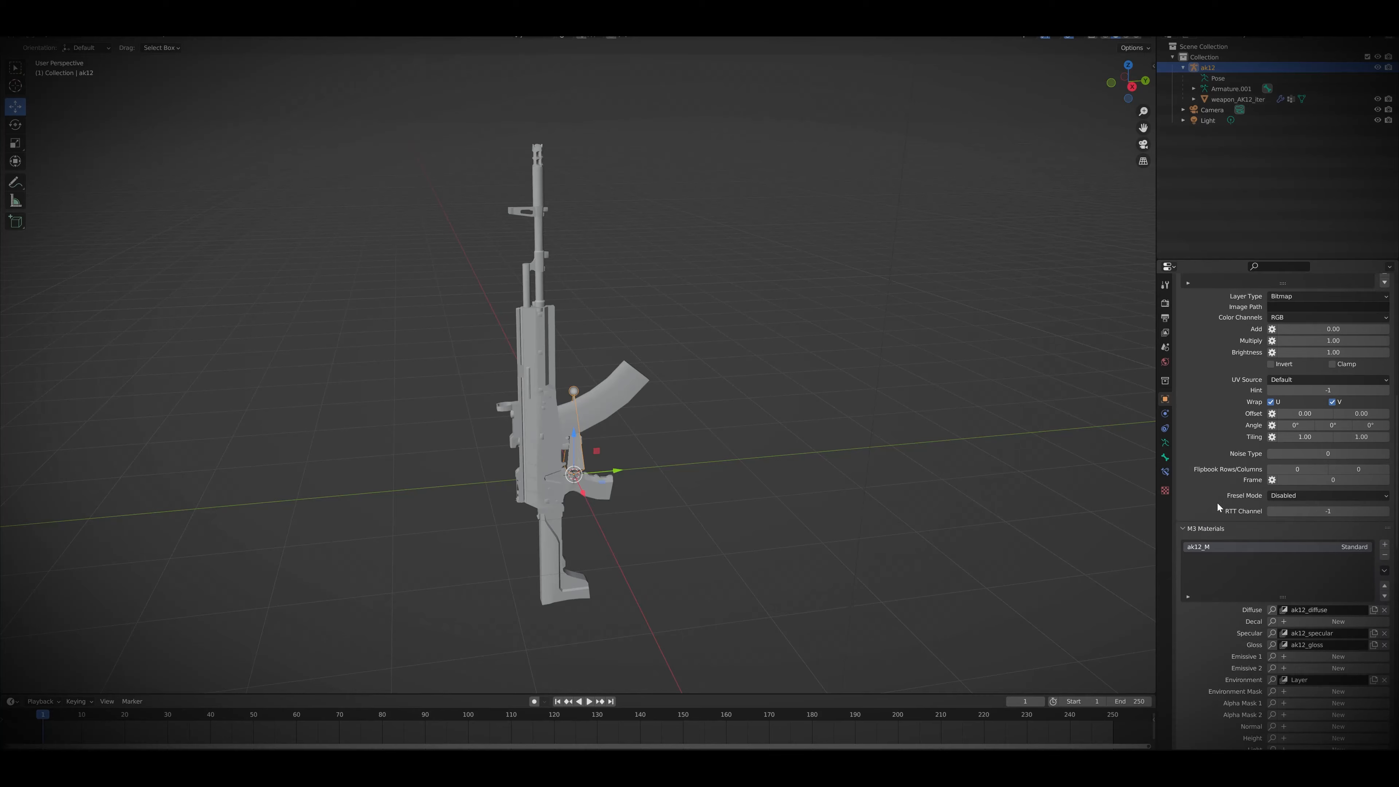
pyautogui.doubleClick(1197, 338)
# Create the material's Environment Mask and Normal layers and name them ak12_envMask and ak12_norm.
pyautogui.scroll(-20, 1259, 629)
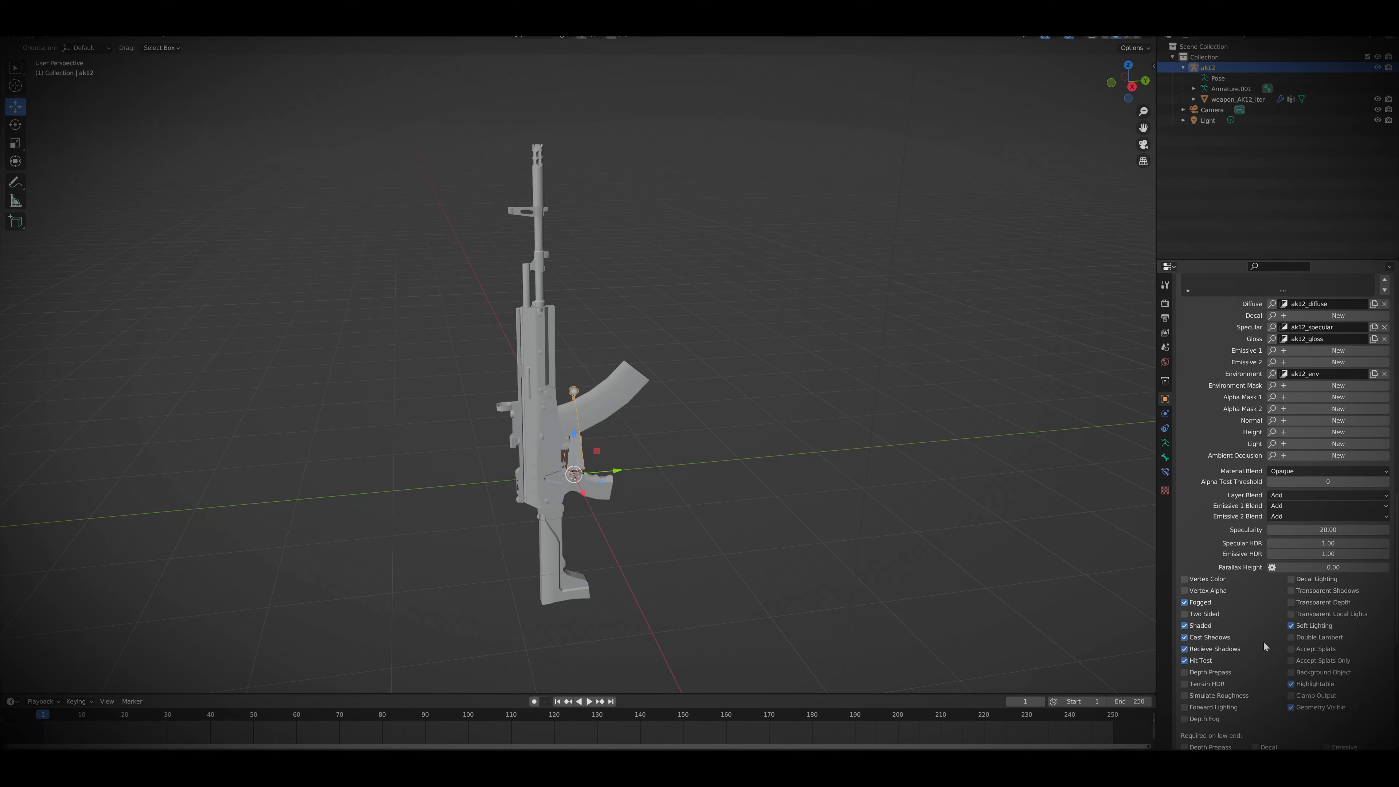
pyautogui.scroll(3, 1284, 457)
pyautogui.click(1284, 433)
pyautogui.scroll(20, 1228, 427)
pyautogui.click(1200, 364)
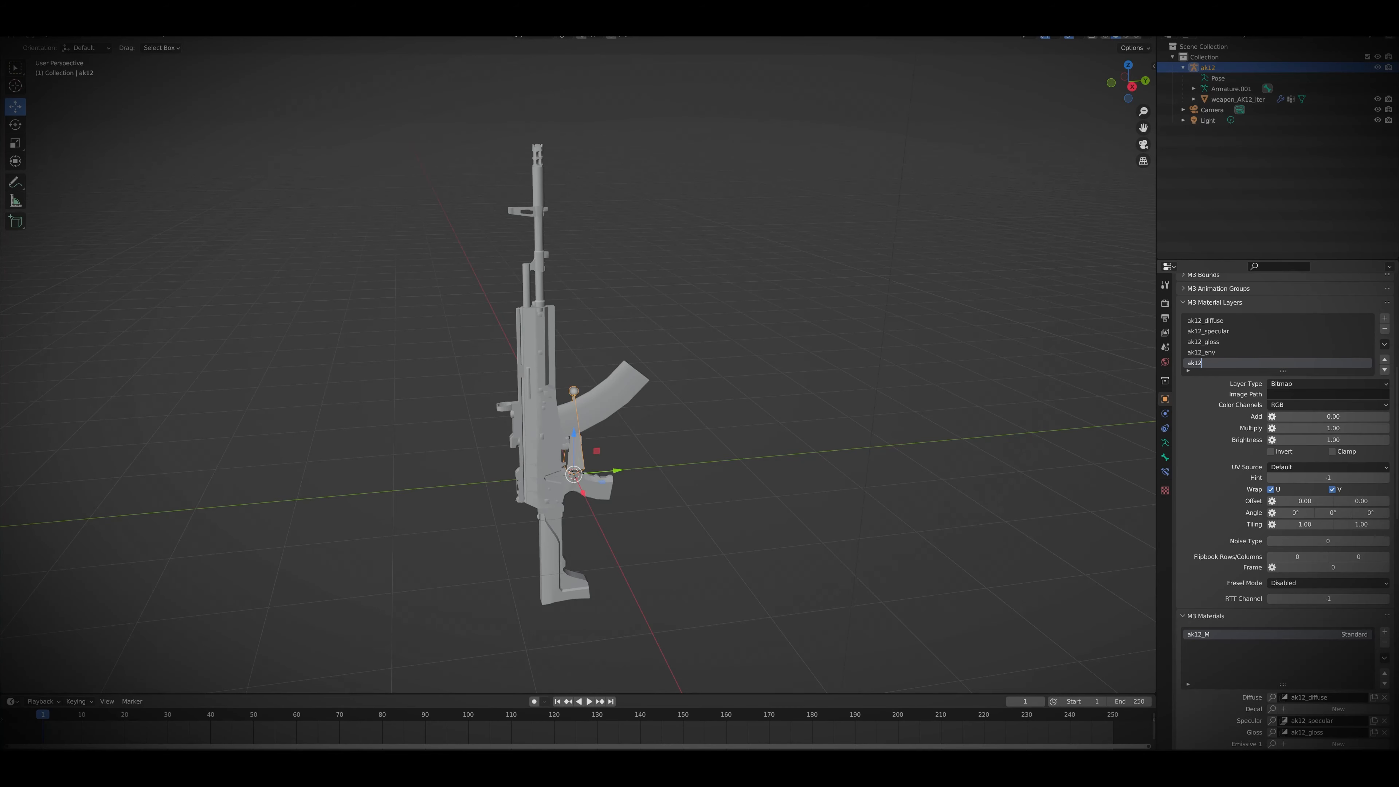
pyautogui.scroll(-10, 1273, 509)
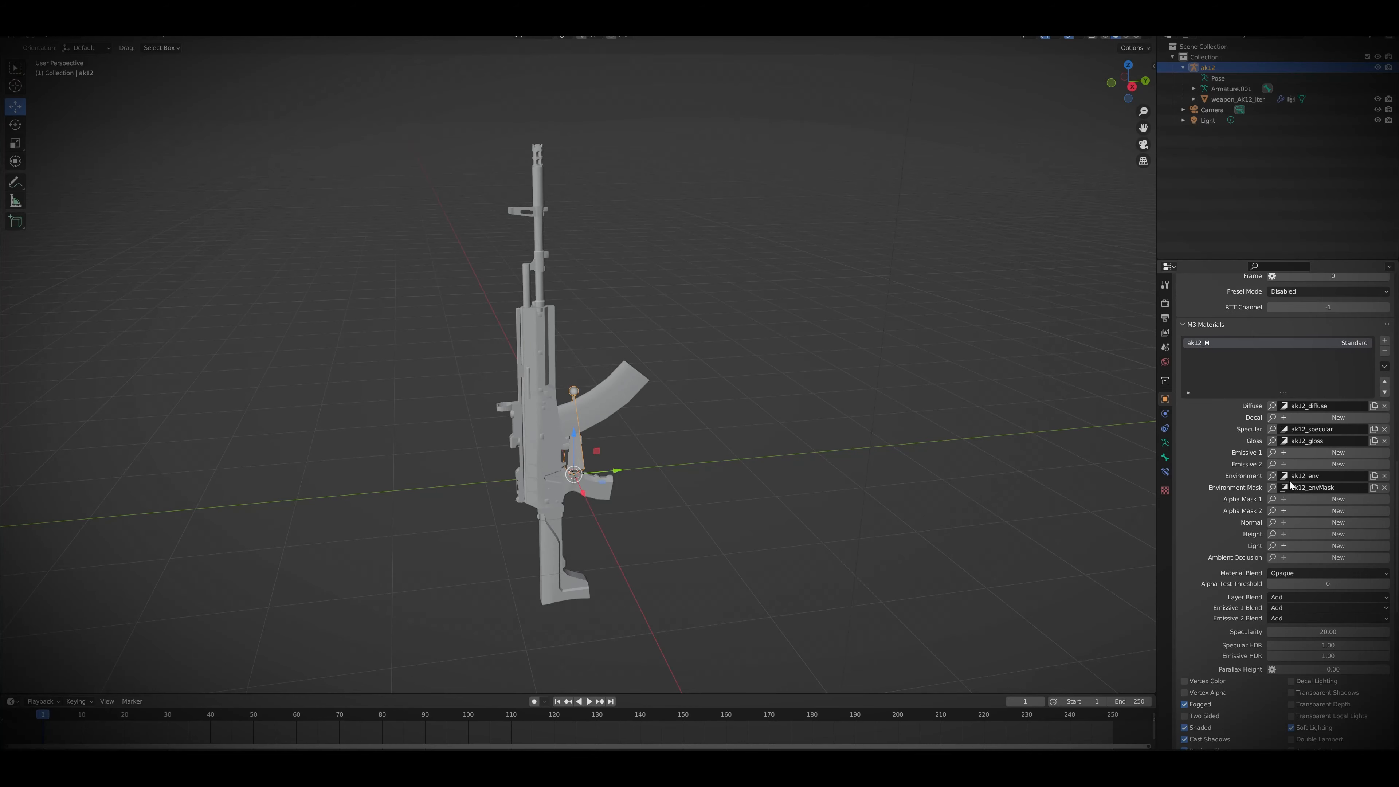
pyautogui.click(1293, 525)
pyautogui.scroll(10, 1236, 394)
pyautogui.scroll(-1, 1207, 344)
pyautogui.doubleClick(1201, 348)
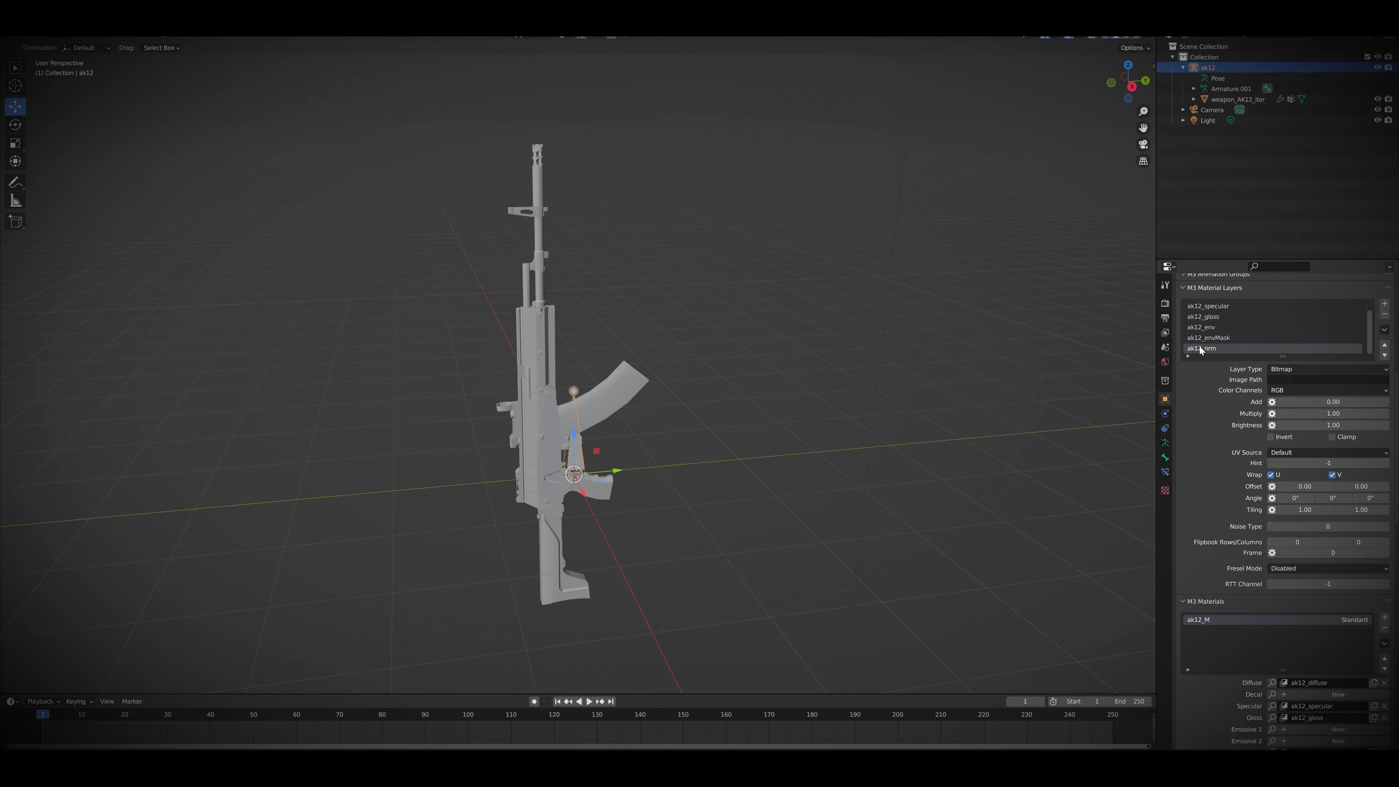
# Select the ak12_diffuse material layer and open the _glossVid folder on the D: drive in File Explorer.
pyautogui.scroll(2, 1203, 386)
pyautogui.scroll(1, 1215, 386)
pyautogui.click(1220, 350)
pyautogui.hotkey('alt', 'Tab')
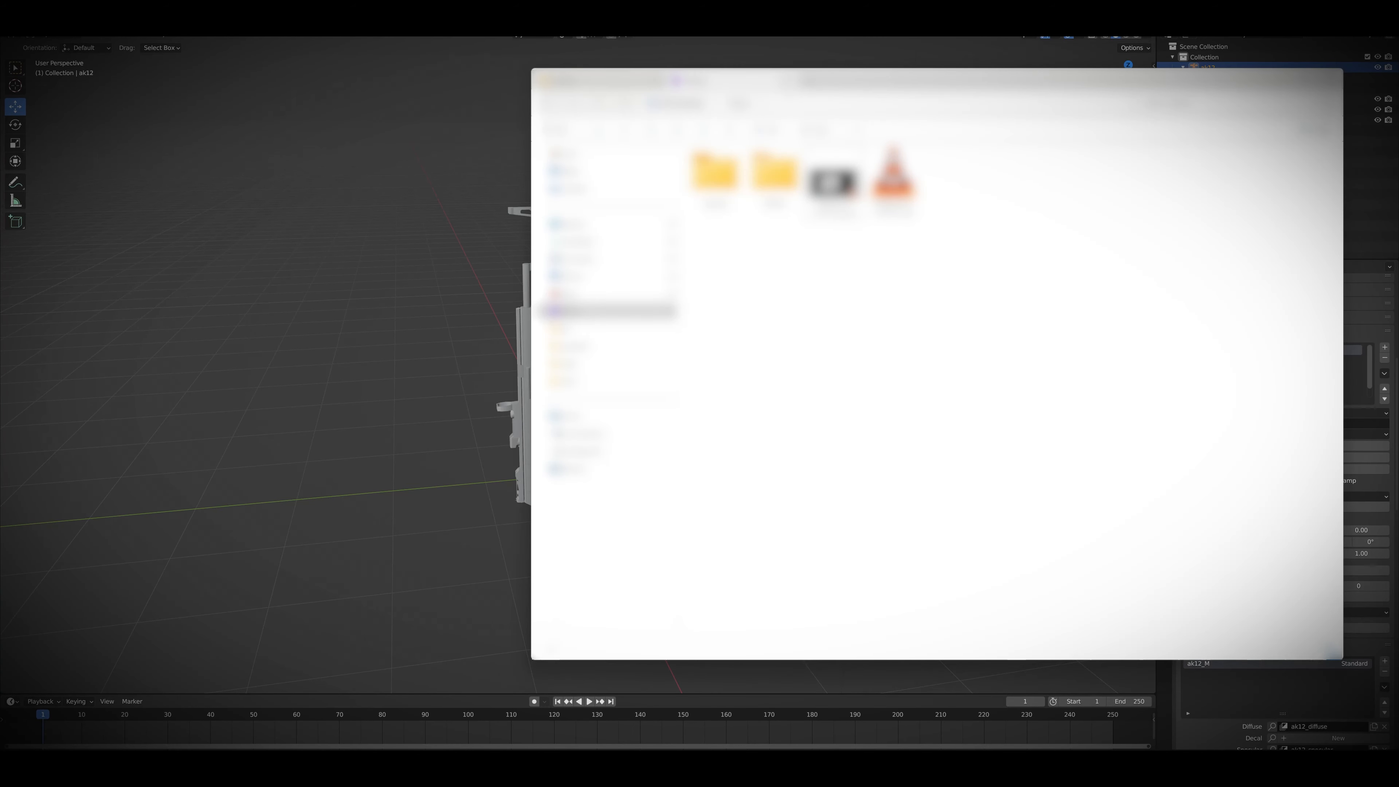
pyautogui.click(582, 452)
pyautogui.doubleClick(736, 228)
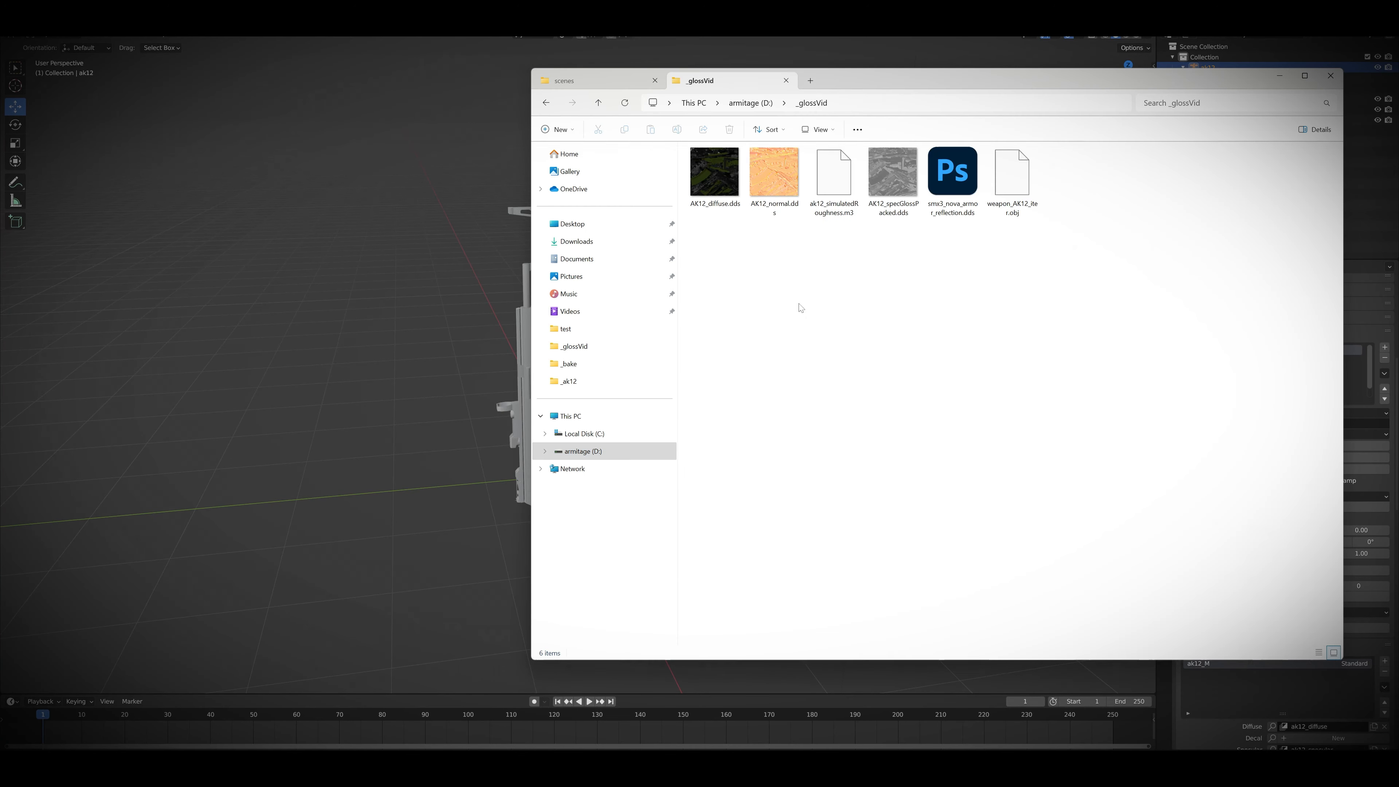